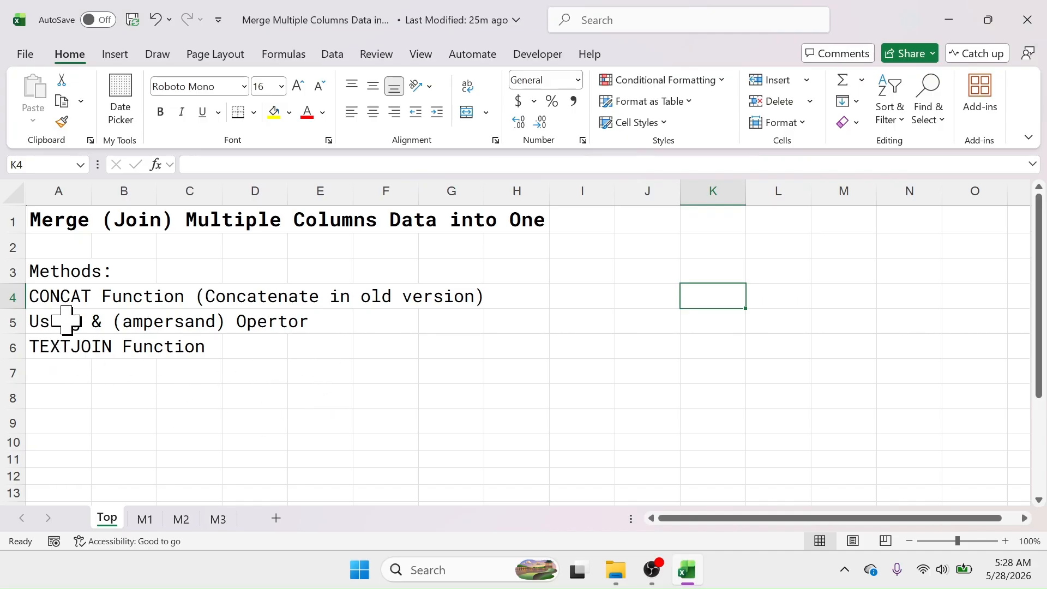
# Open sheet M1 and review the Item Code and Item Name columns to be merged
pyautogui.click(145, 519)
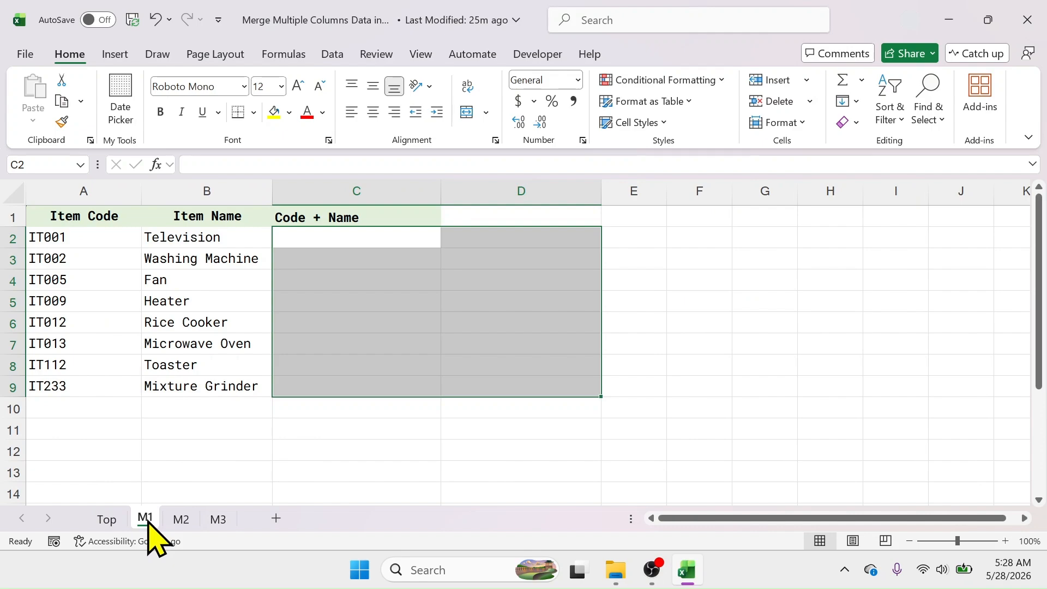
pyautogui.click(406, 457)
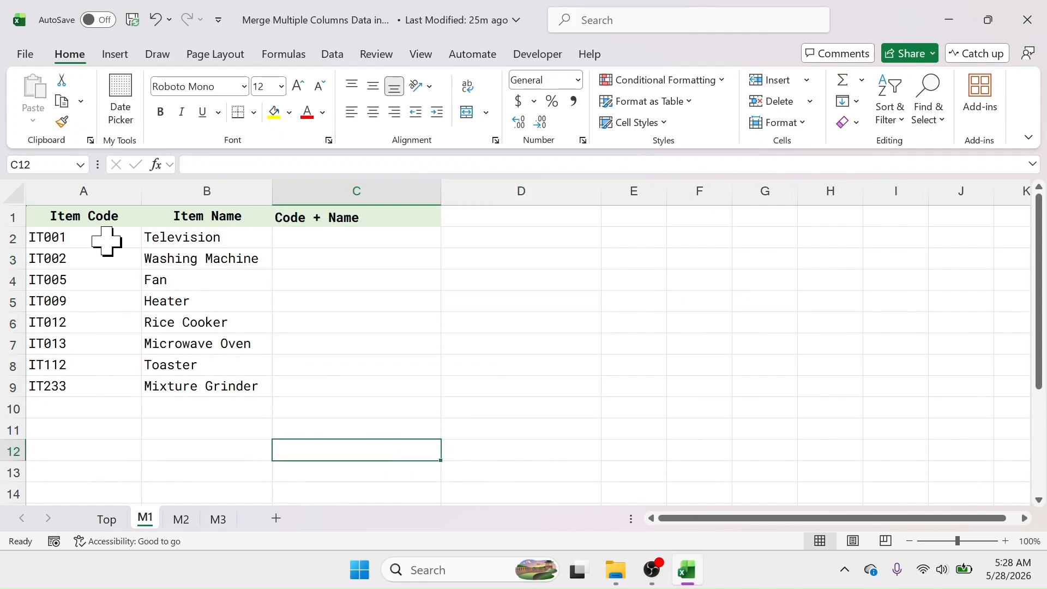
pyautogui.moveTo(101, 218); pyautogui.dragTo(89, 384)
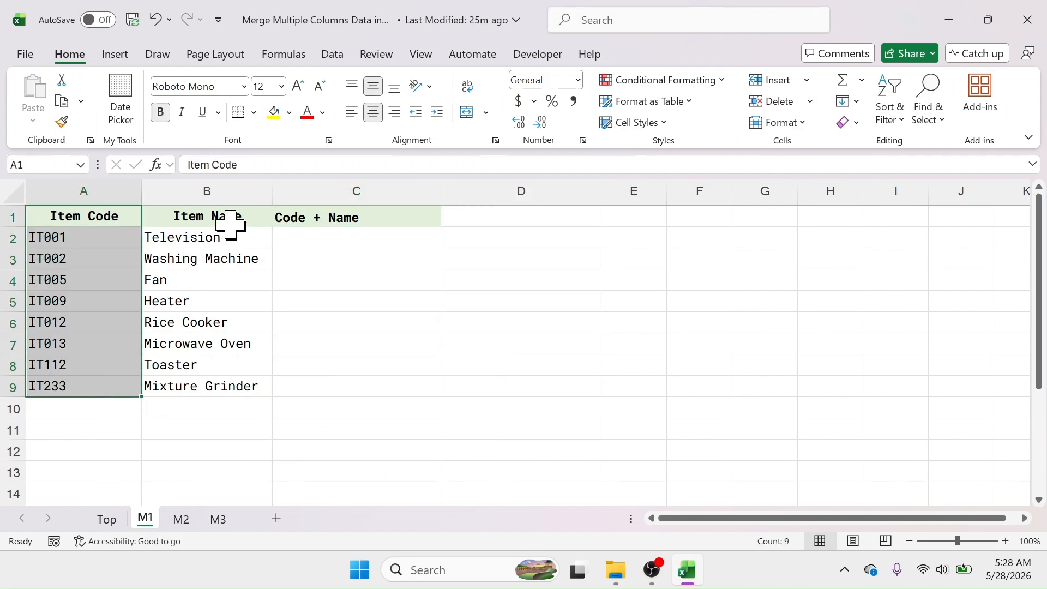
pyautogui.moveTo(229, 221); pyautogui.dragTo(214, 385)
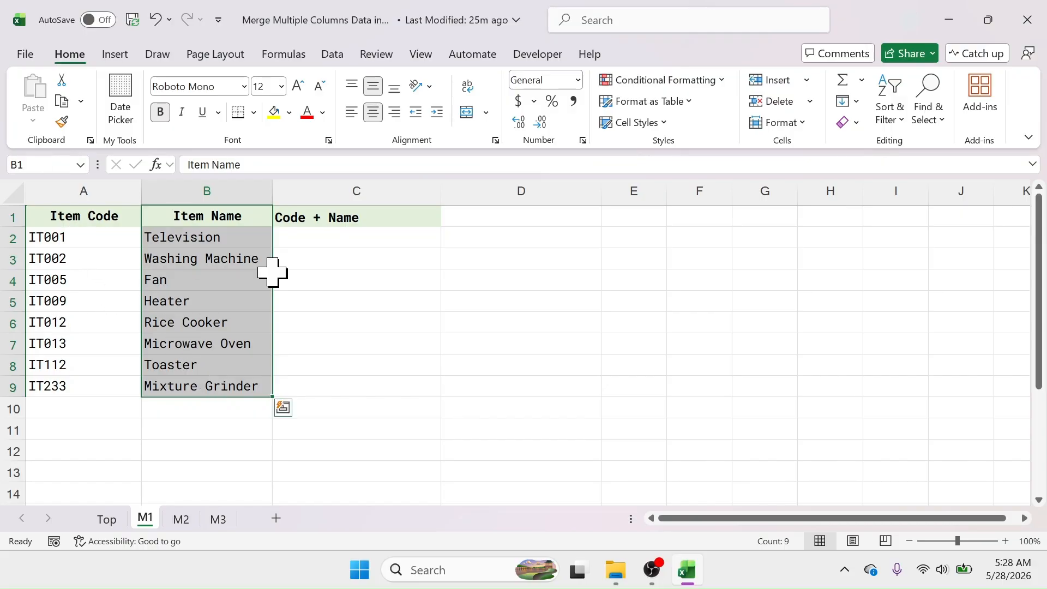
pyautogui.click(371, 186)
# In C2, enter =CONCAT(A2:B2) to join the item code and item name
pyautogui.click(336, 240)
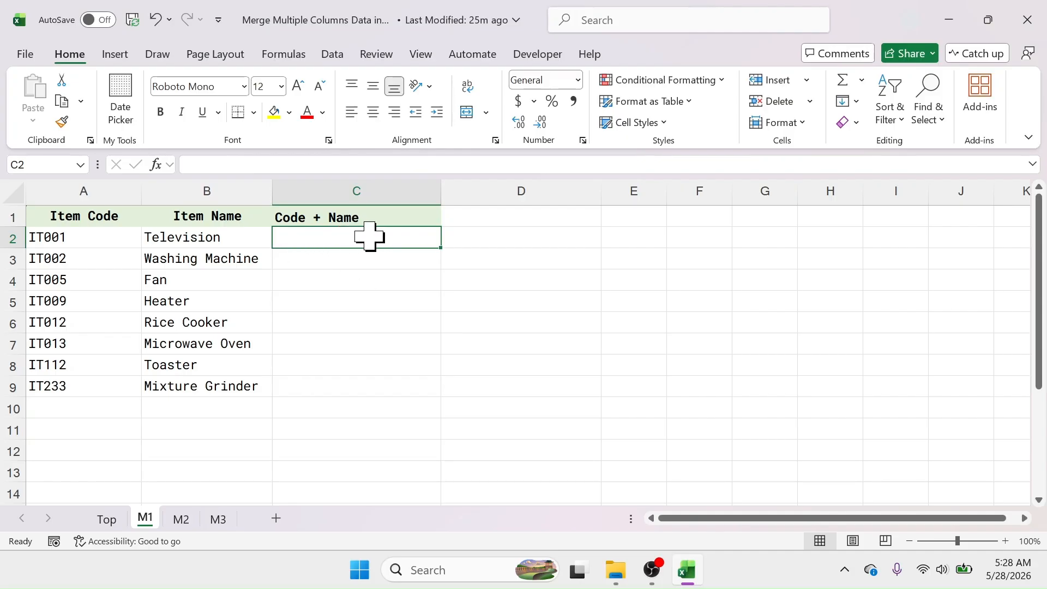
pyautogui.write('=')
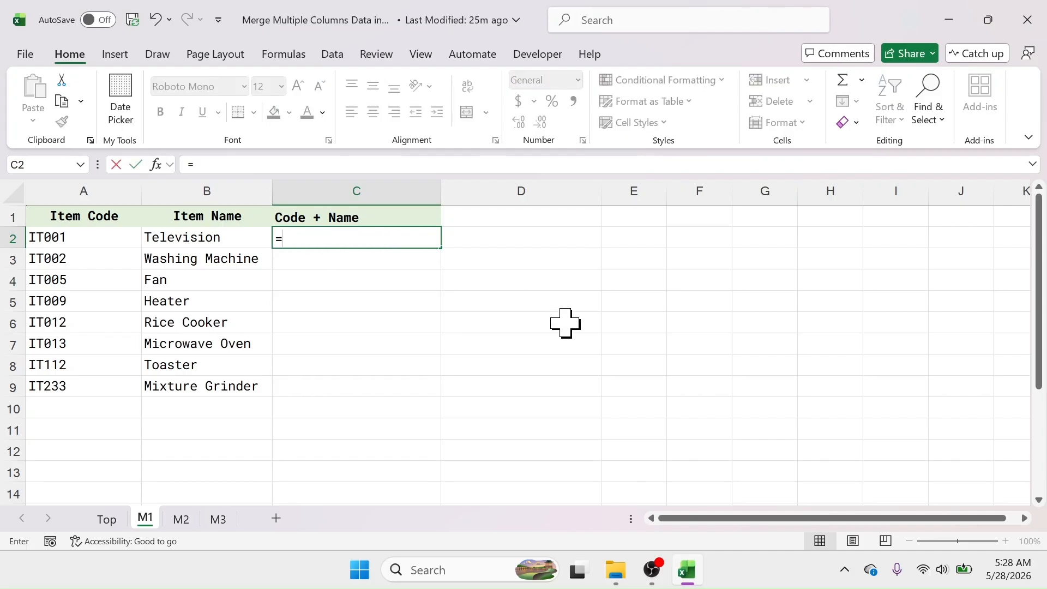
pyautogui.write('CONC')
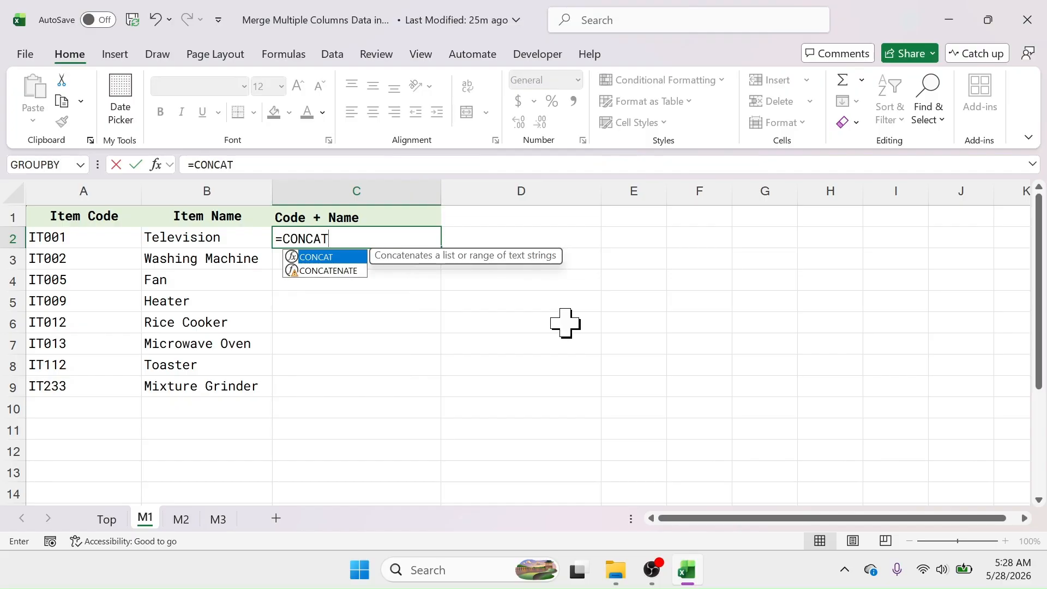
pyautogui.write('AT(')
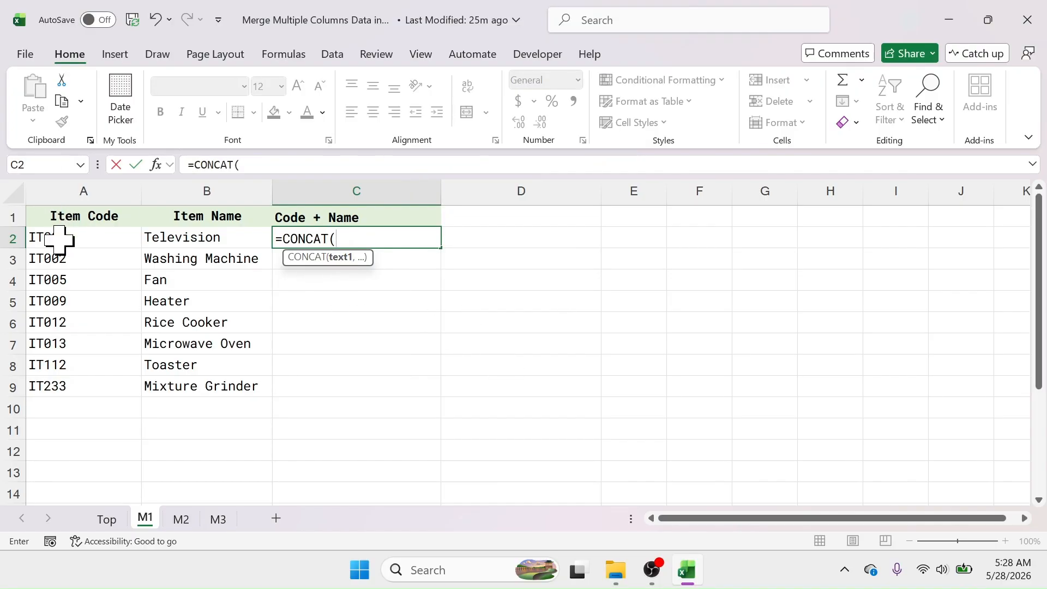
pyautogui.moveTo(77, 236); pyautogui.dragTo(185, 240)
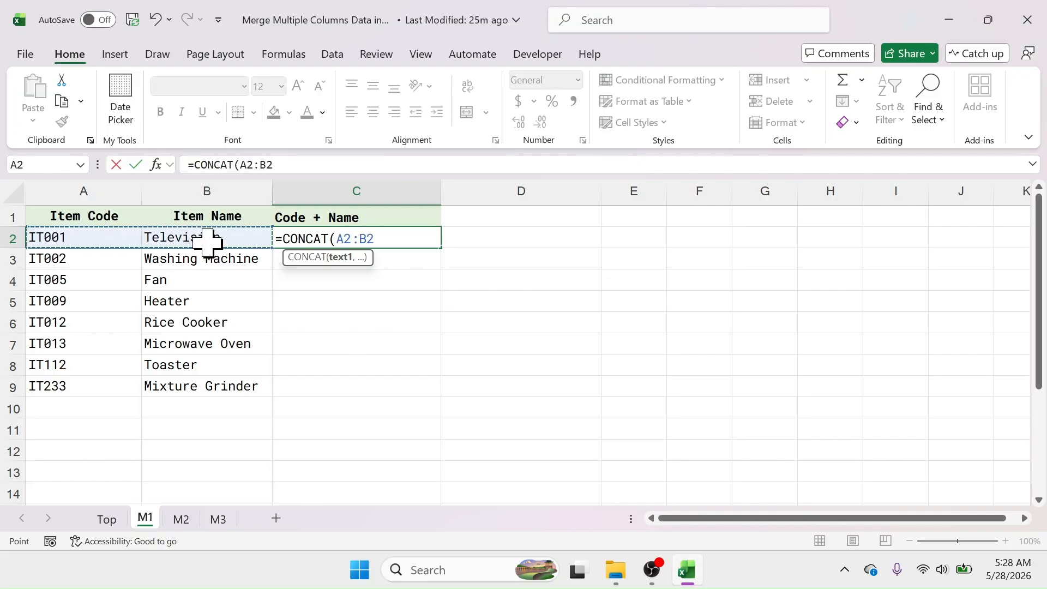
pyautogui.write(')')
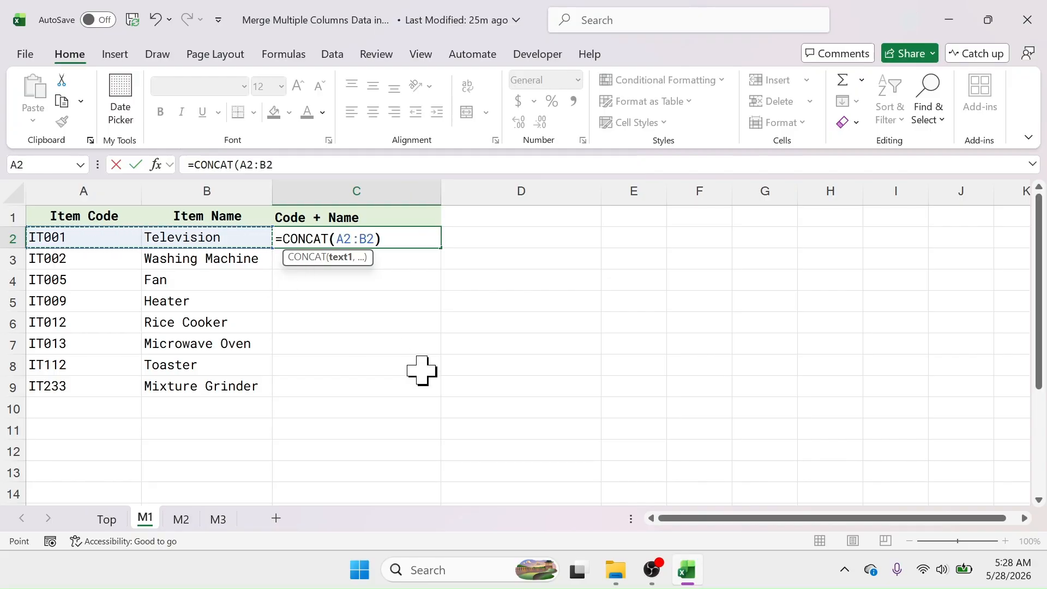
pyautogui.press('Return')
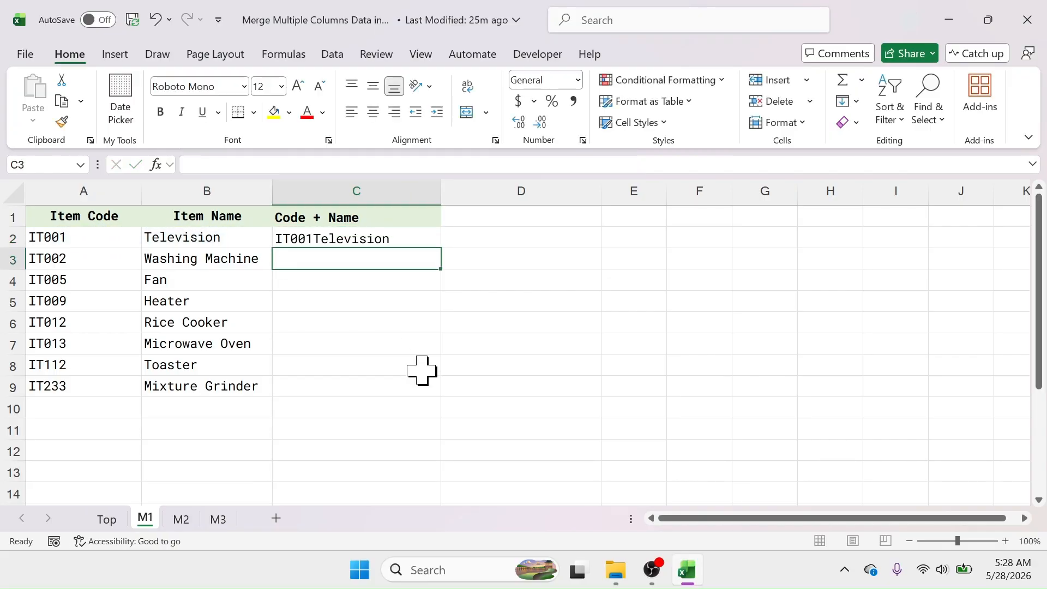
# Fill the CONCAT formula from C2 down through C9
pyautogui.click(66, 238)
pyautogui.click(191, 240)
pyautogui.click(341, 241)
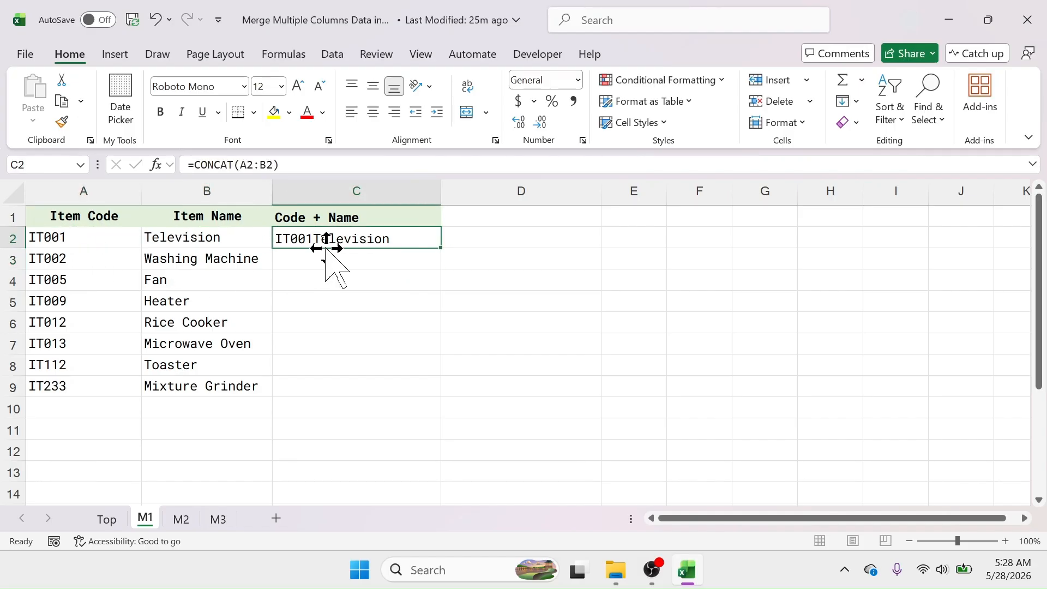
pyautogui.moveTo(439, 250); pyautogui.dragTo(436, 396)
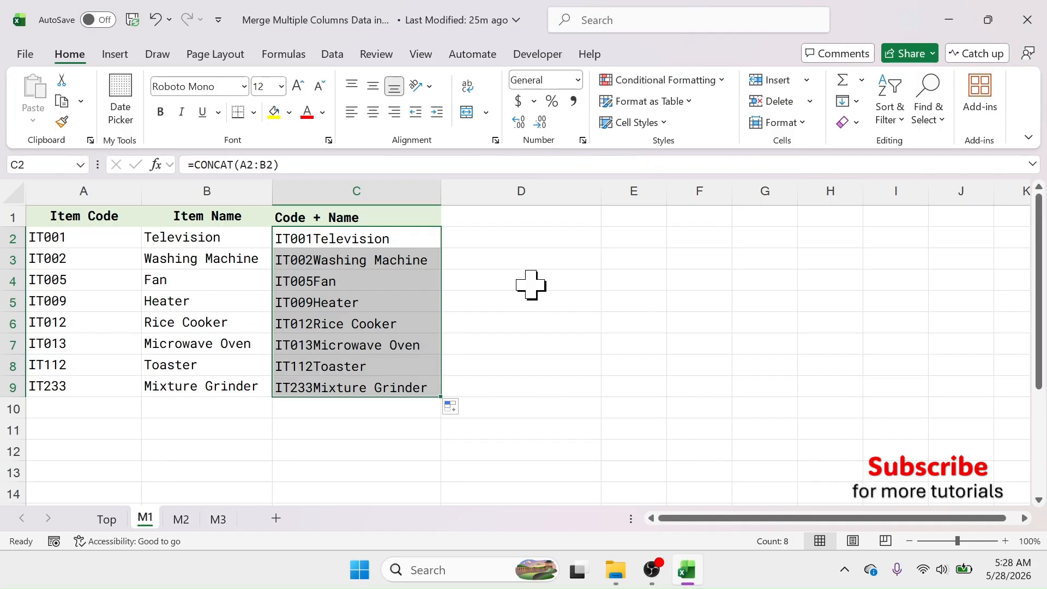
# In D2, enter =CONCATENATE(A2,B2) to join the item code and item name
pyautogui.click(508, 241)
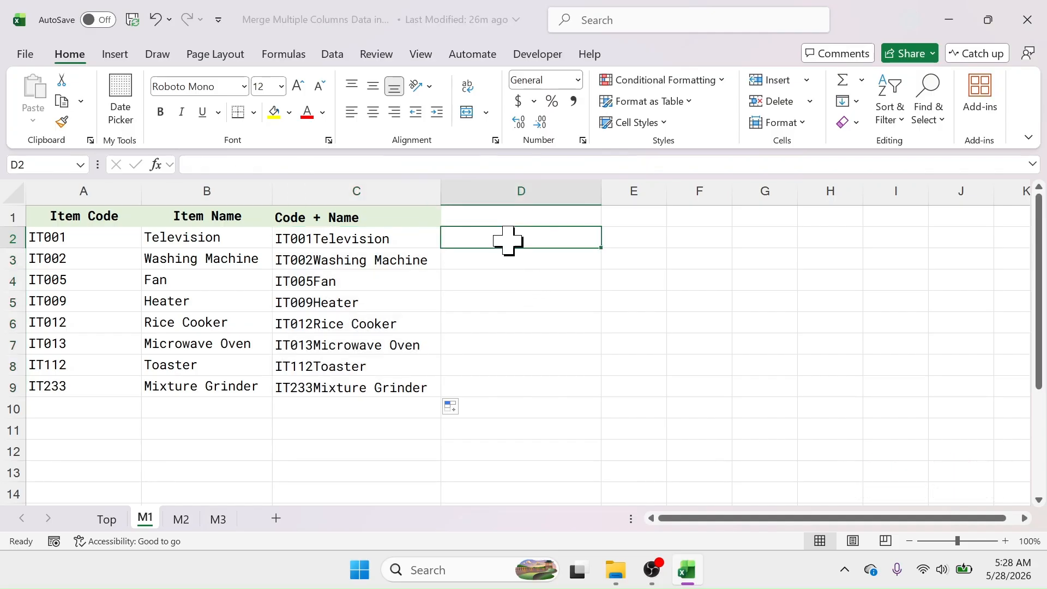
pyautogui.write('=')
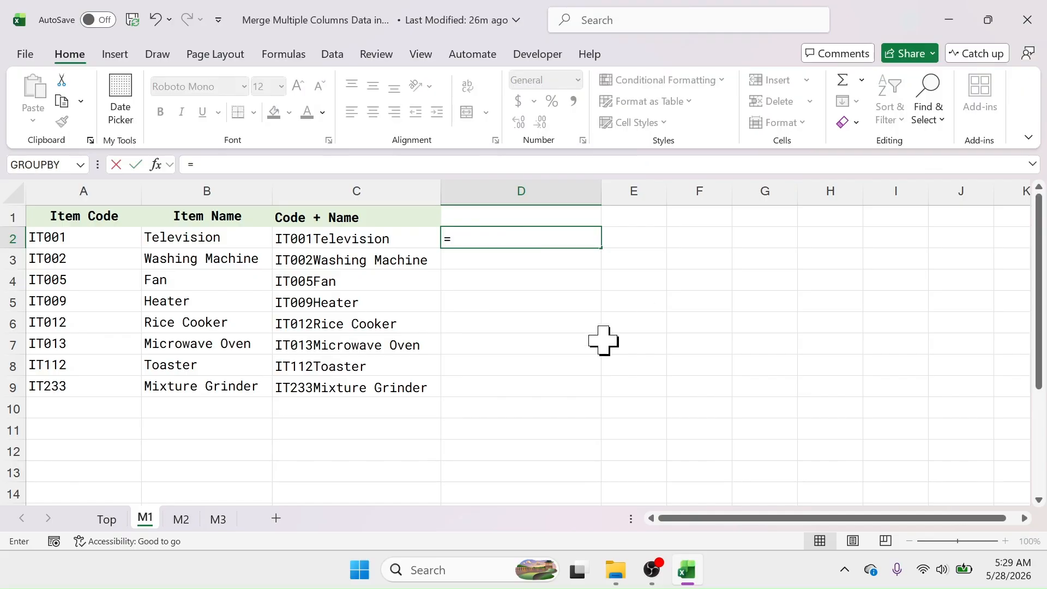
pyautogui.write('CONCA')
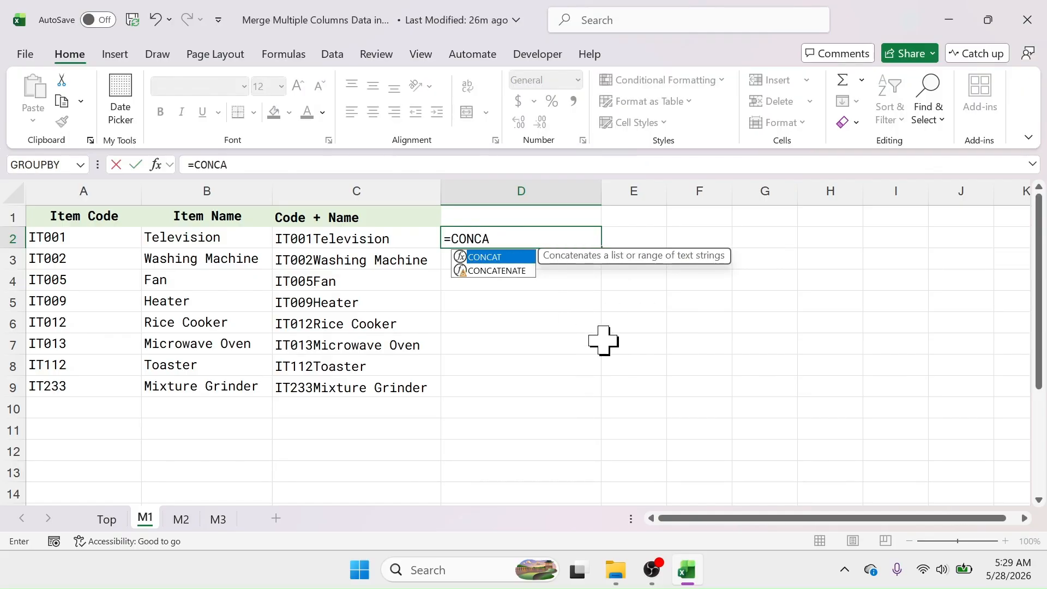
pyautogui.click(492, 273)
pyautogui.doubleClick(493, 271)
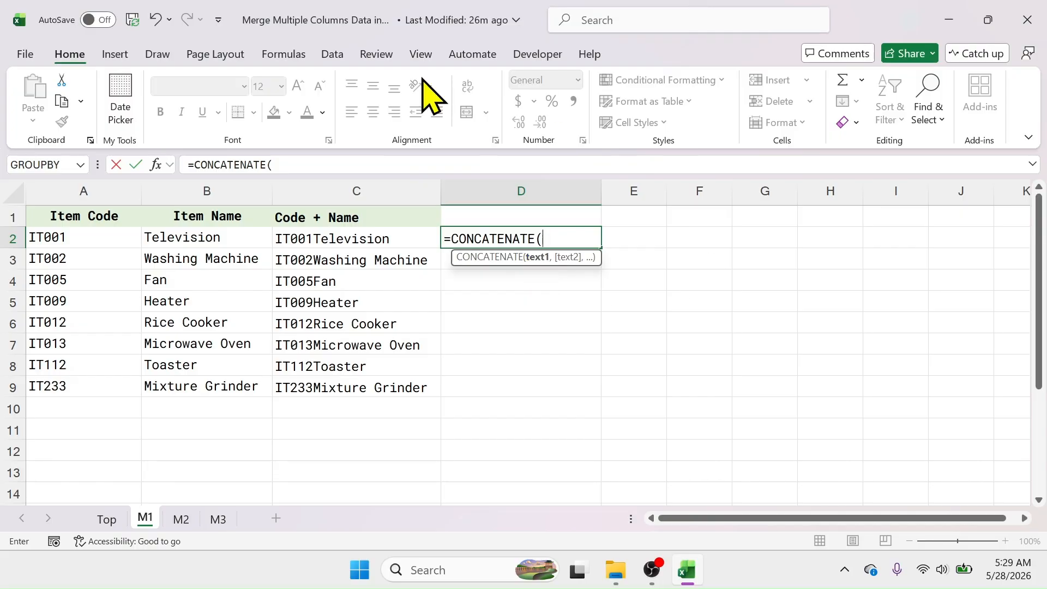
pyautogui.click(54, 235)
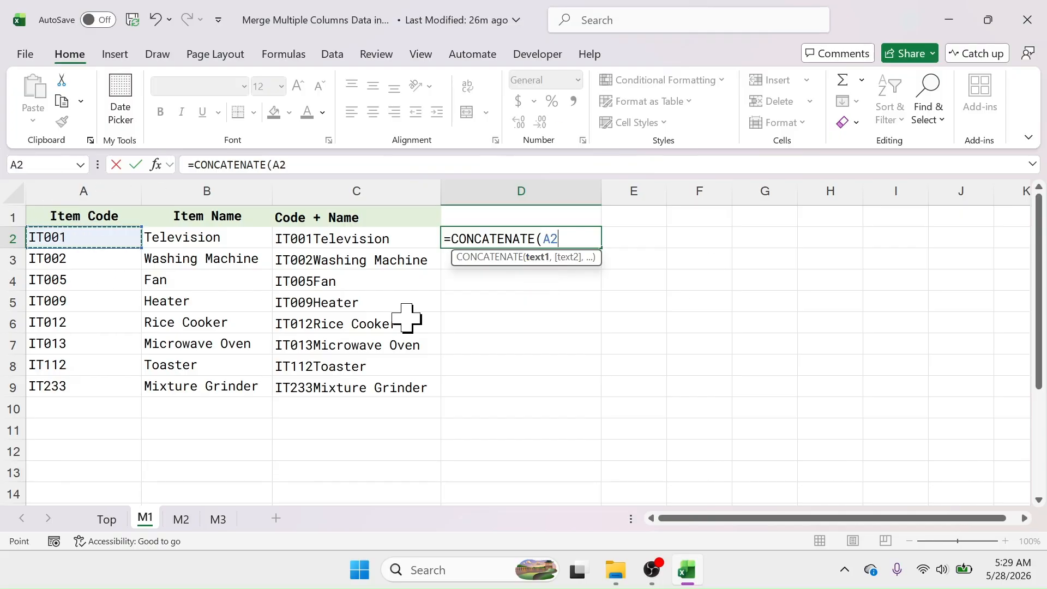
pyautogui.write(',')
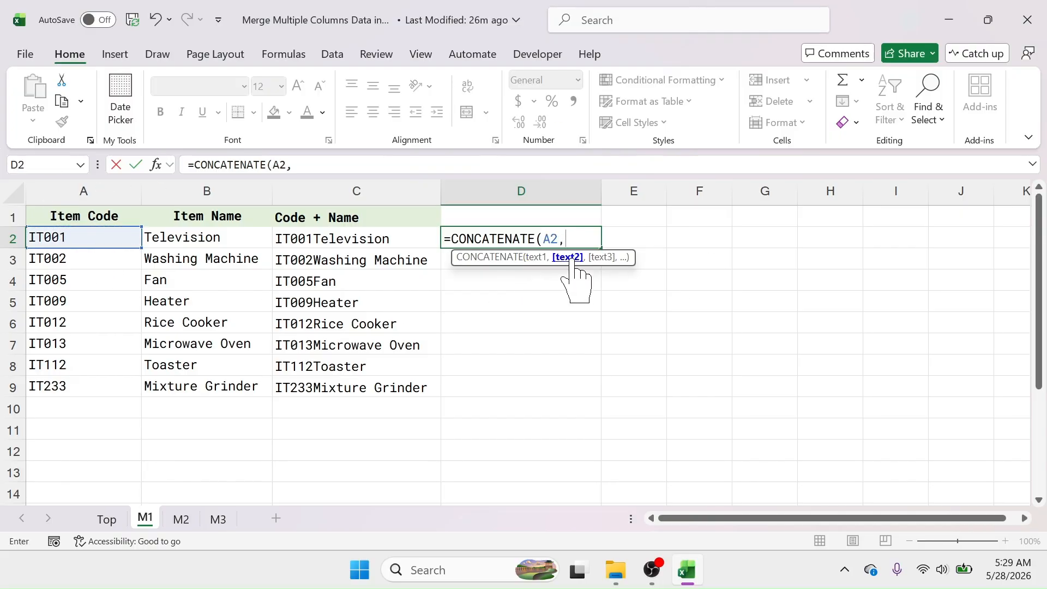
pyautogui.click(201, 237)
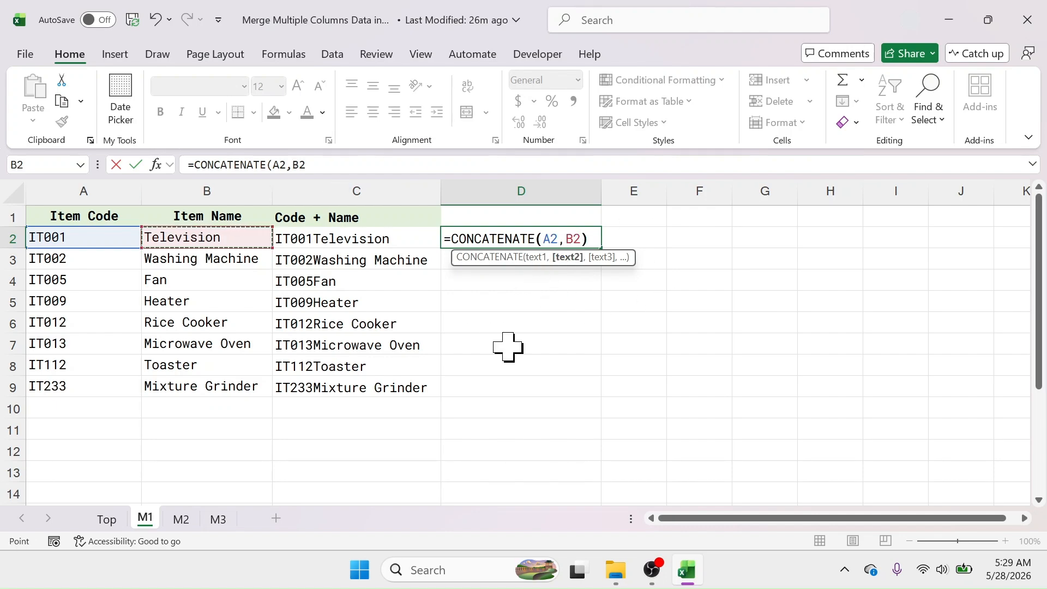
pyautogui.press('Return')
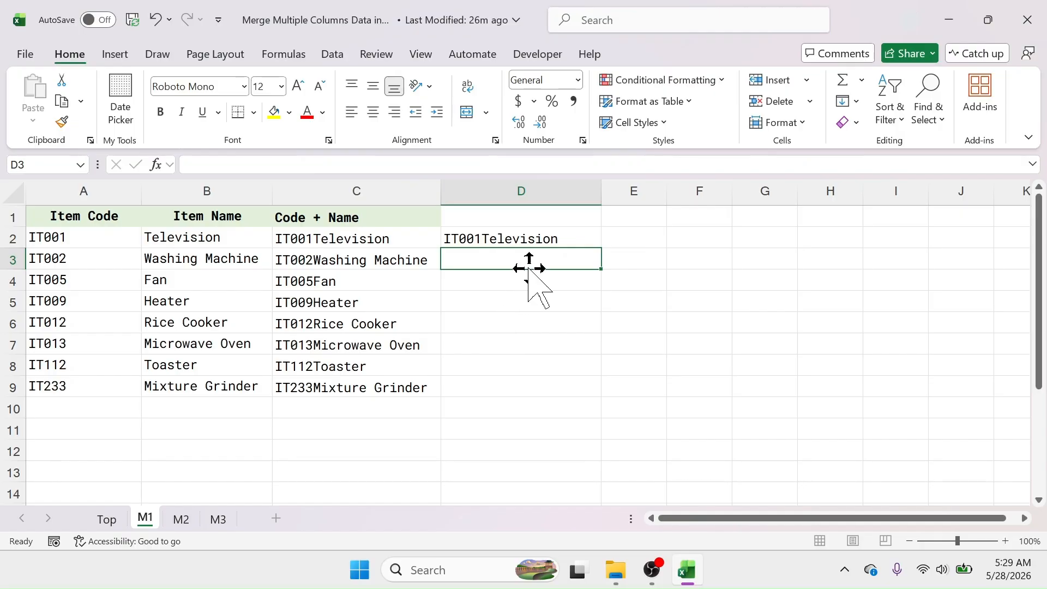
# Fill the CONCATENATE formula from D2 down through D9
pyautogui.click(532, 240)
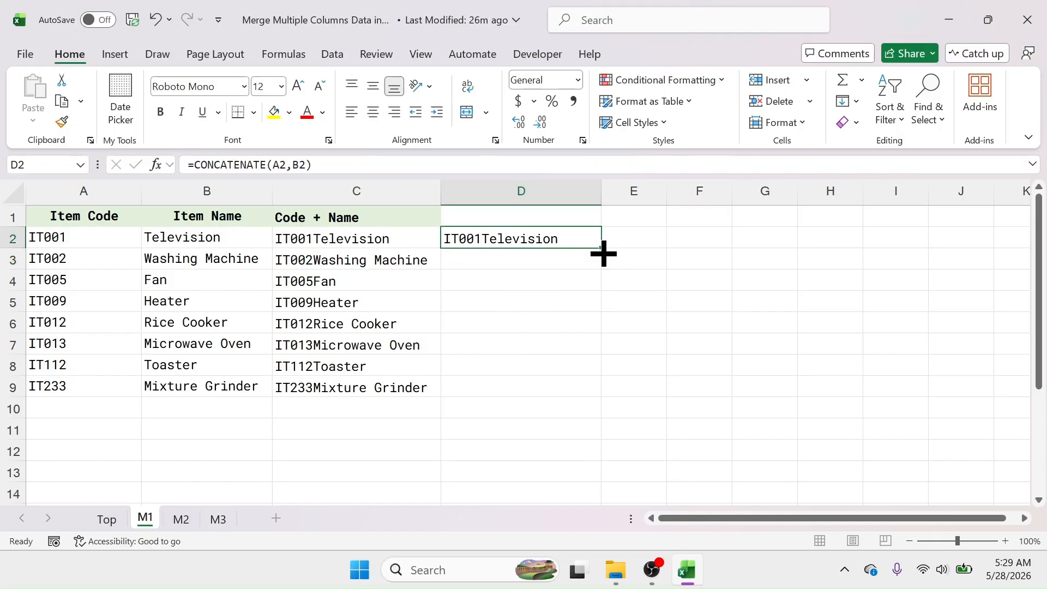
pyautogui.moveTo(604, 253); pyautogui.dragTo(598, 398)
pyautogui.click(562, 427)
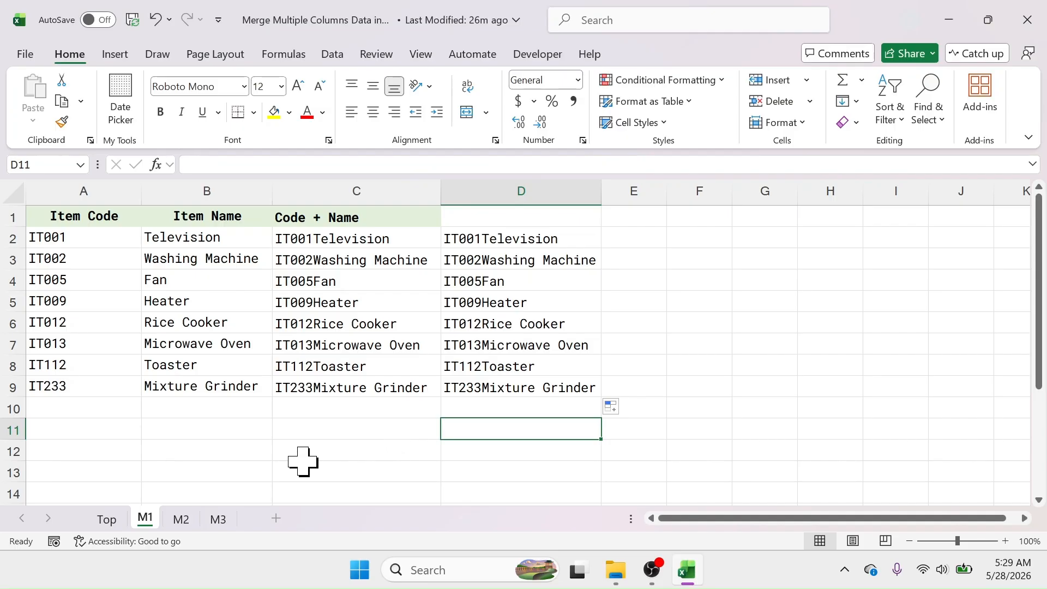
# Open sheet M2 and review the First Name, Mid Name, Last Name and Full Name columns
pyautogui.click(181, 519)
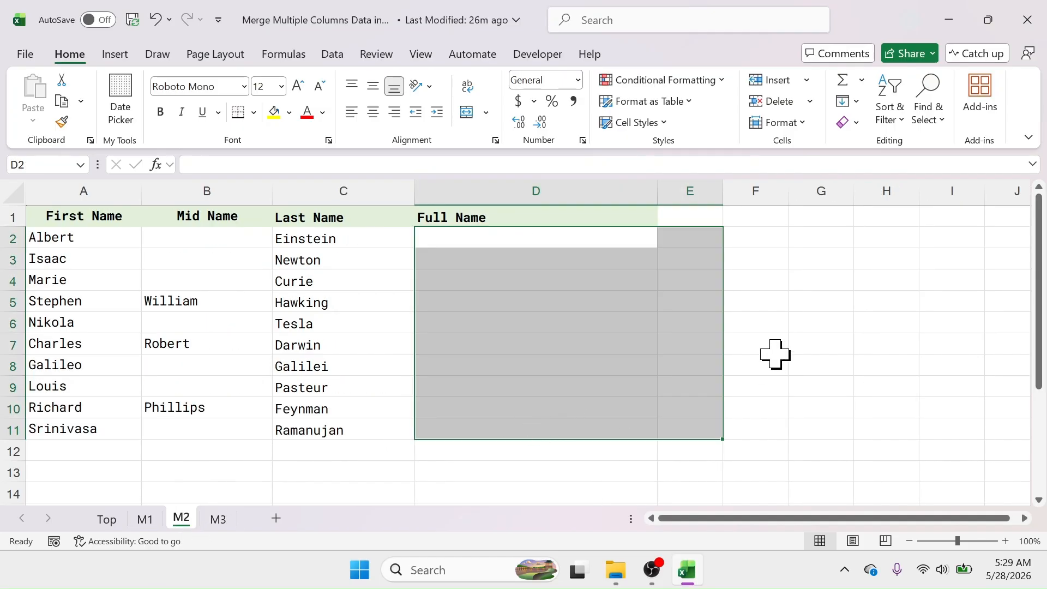
pyautogui.click(833, 282)
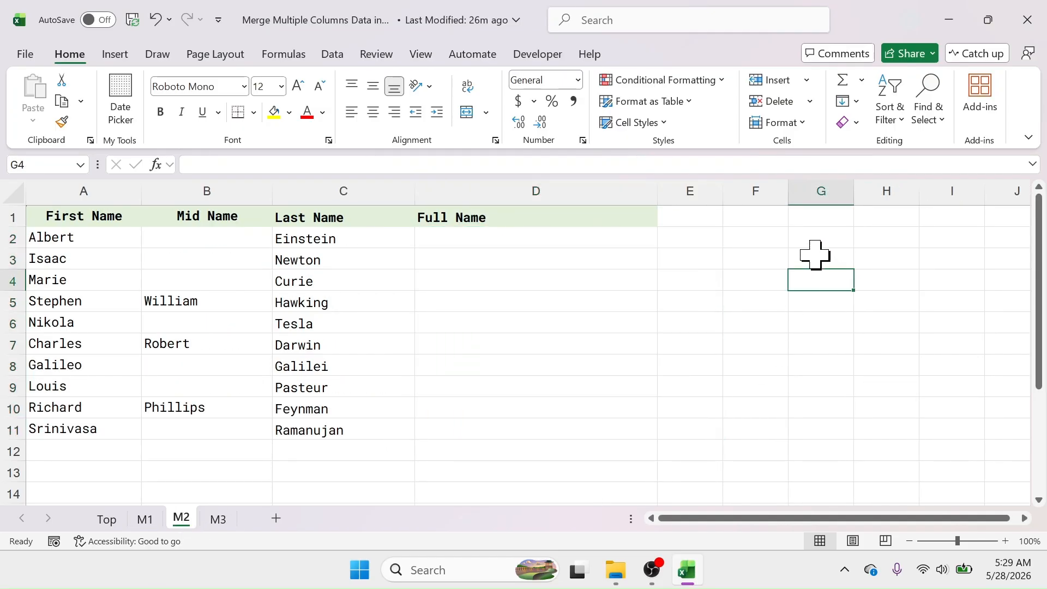
pyautogui.click(92, 185)
pyautogui.click(206, 191)
pyautogui.click(331, 185)
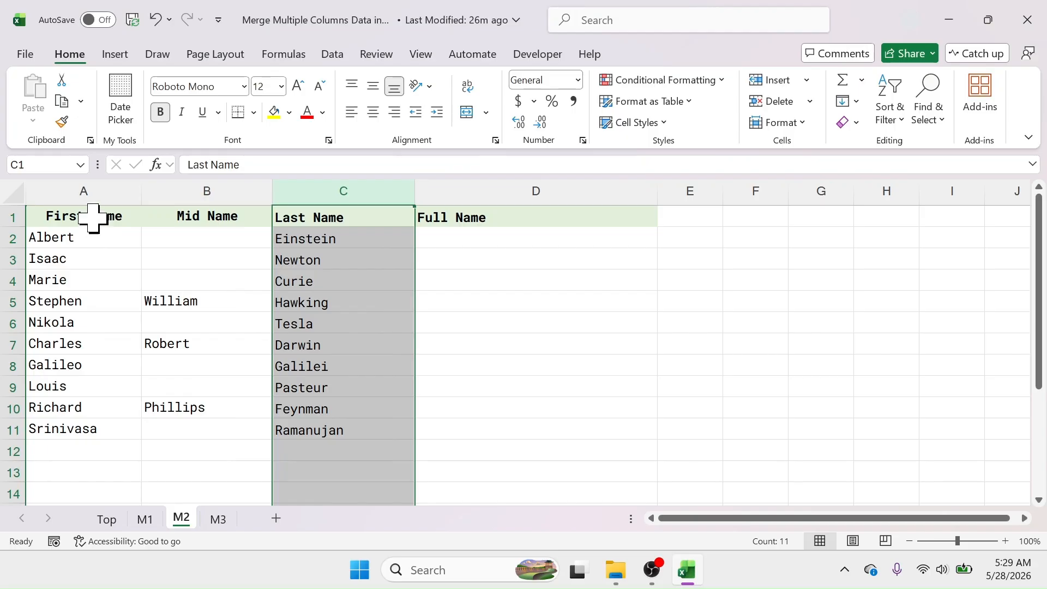
pyautogui.click(90, 188)
pyautogui.click(158, 185)
pyautogui.click(328, 191)
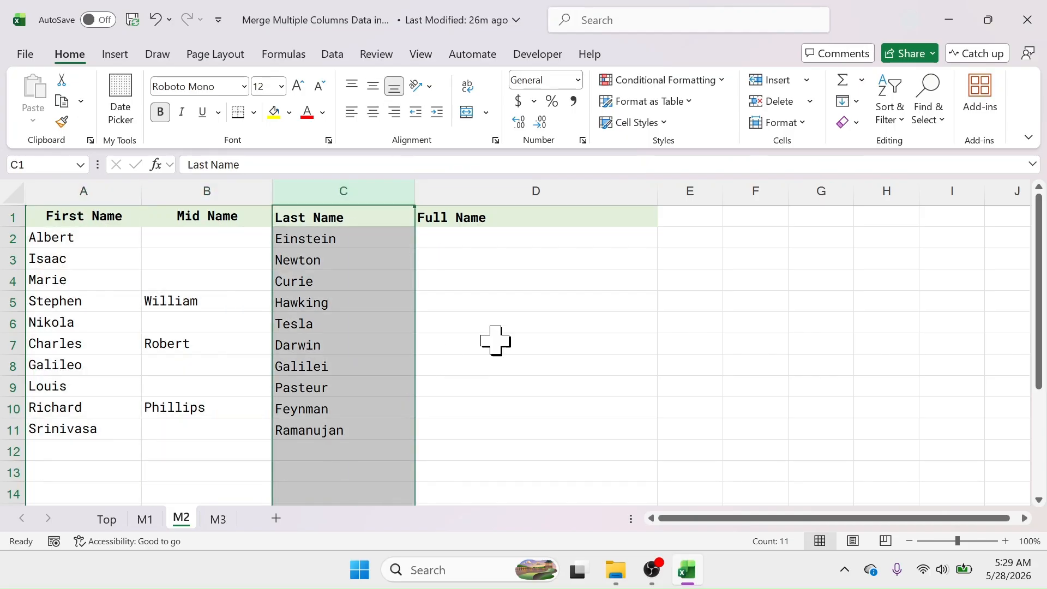
pyautogui.click(537, 185)
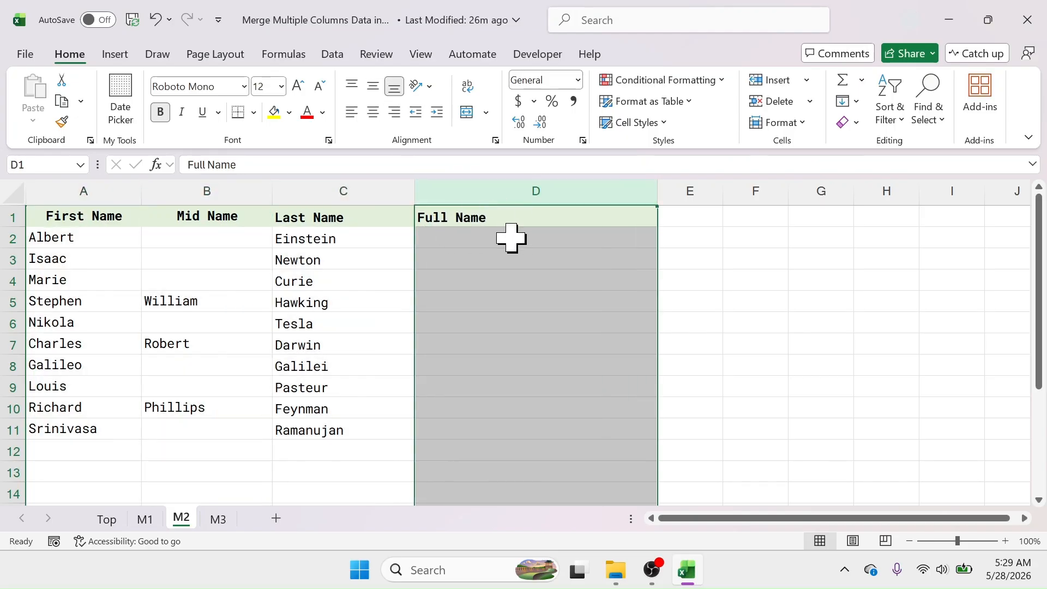
# In D2, enter =A2&B2&C2 to join the first, middle and last names with the ampersand operator
pyautogui.click(482, 235)
pyautogui.write('=')
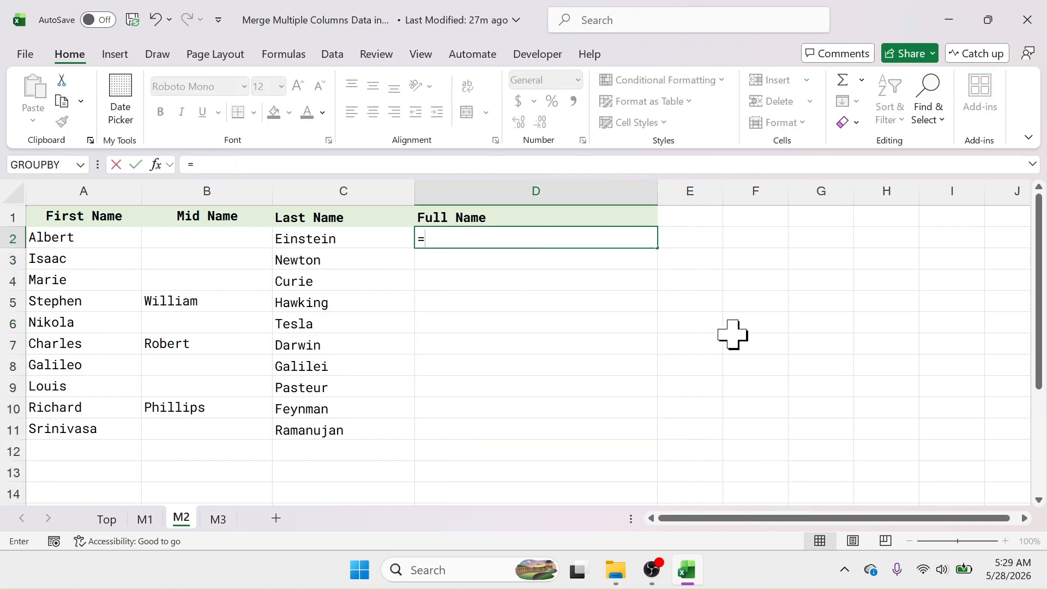
pyautogui.click(76, 237)
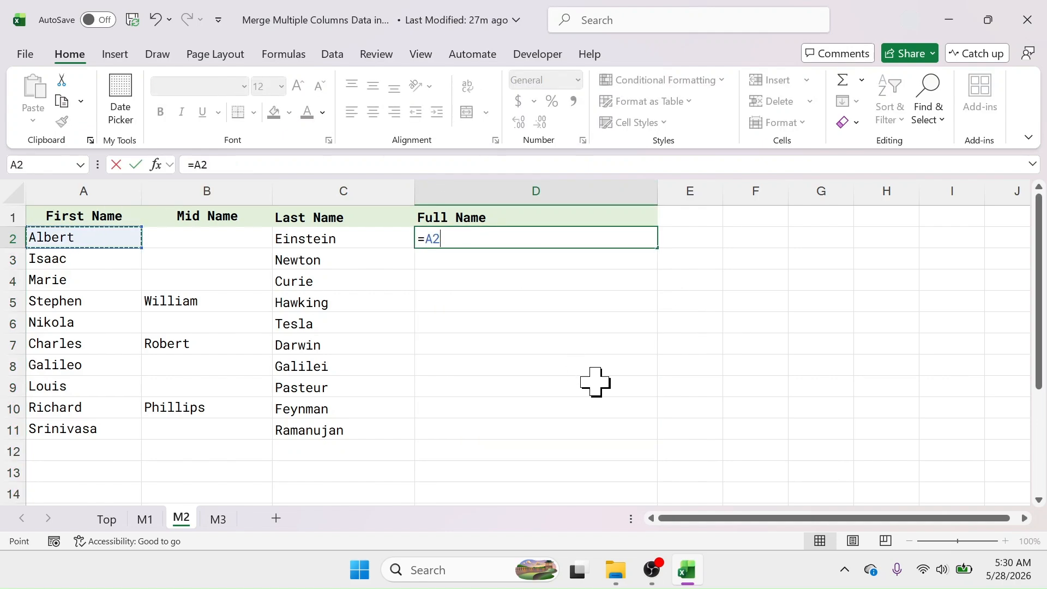
pyautogui.write('&')
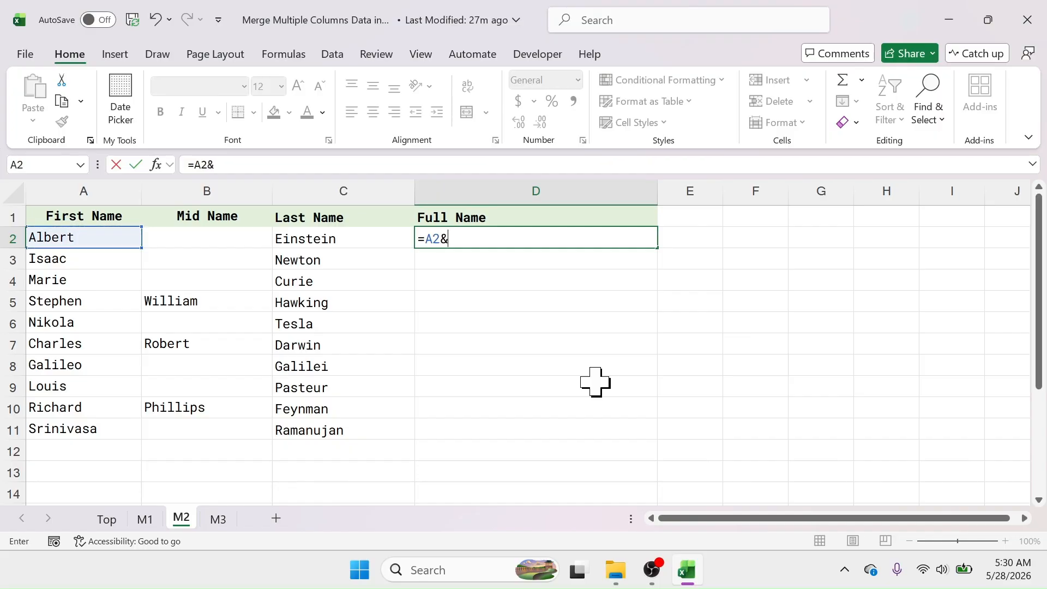
pyautogui.click(210, 236)
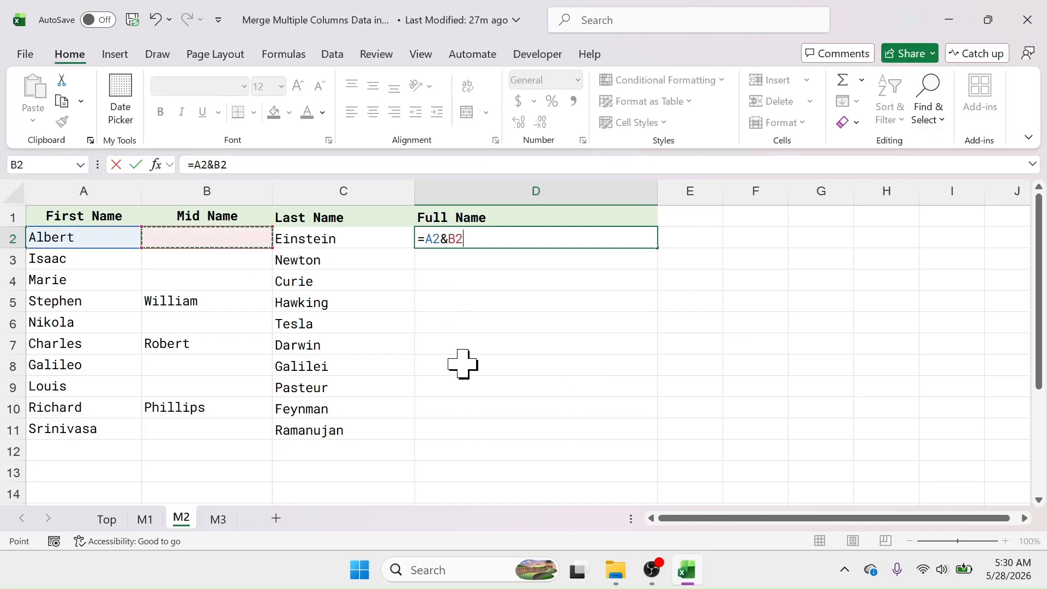
pyautogui.write('&')
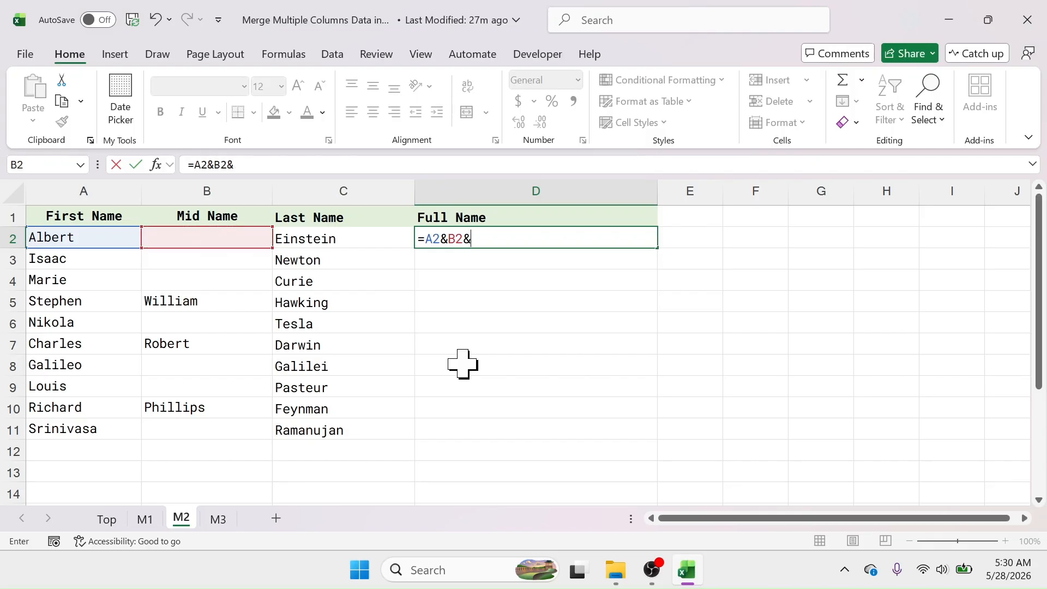
pyautogui.click(316, 236)
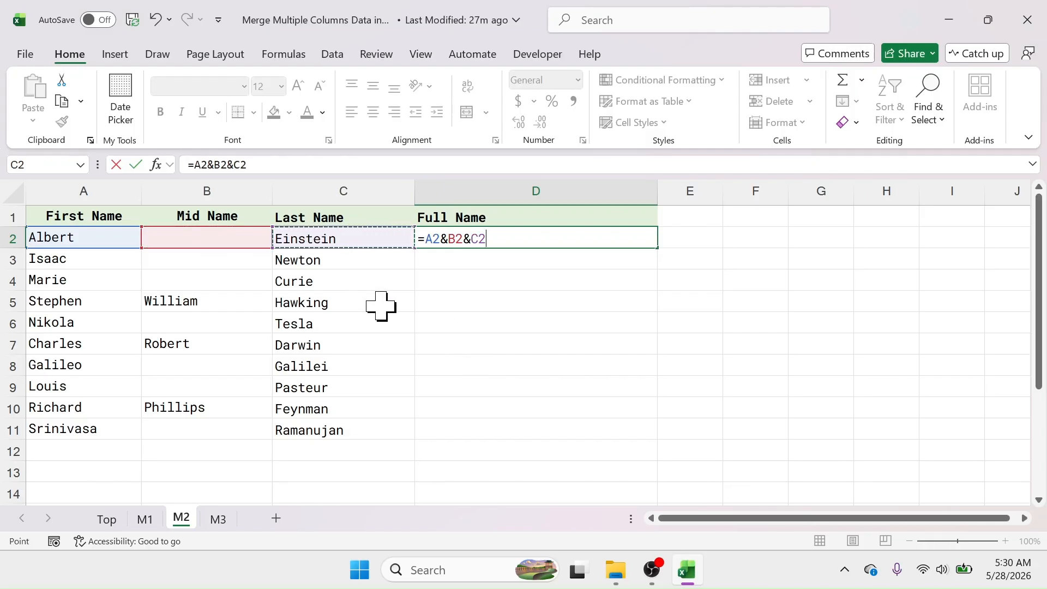
pyautogui.press('Return')
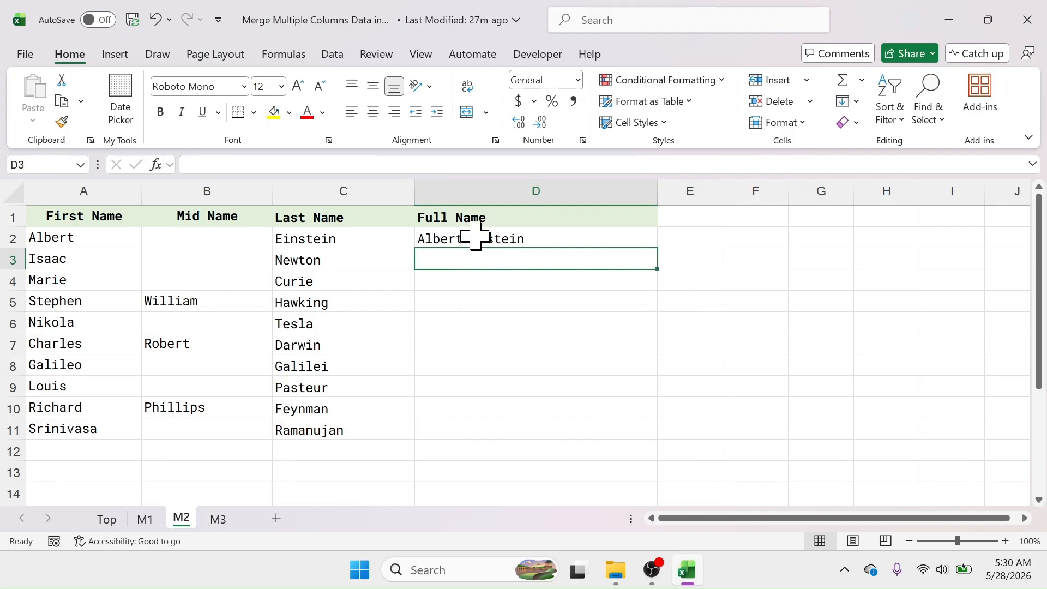
# Edit the D2 formula to =A2&" "&B2&" "&C2 so spaces separate the first, middle and last names
pyautogui.doubleClick(557, 238)
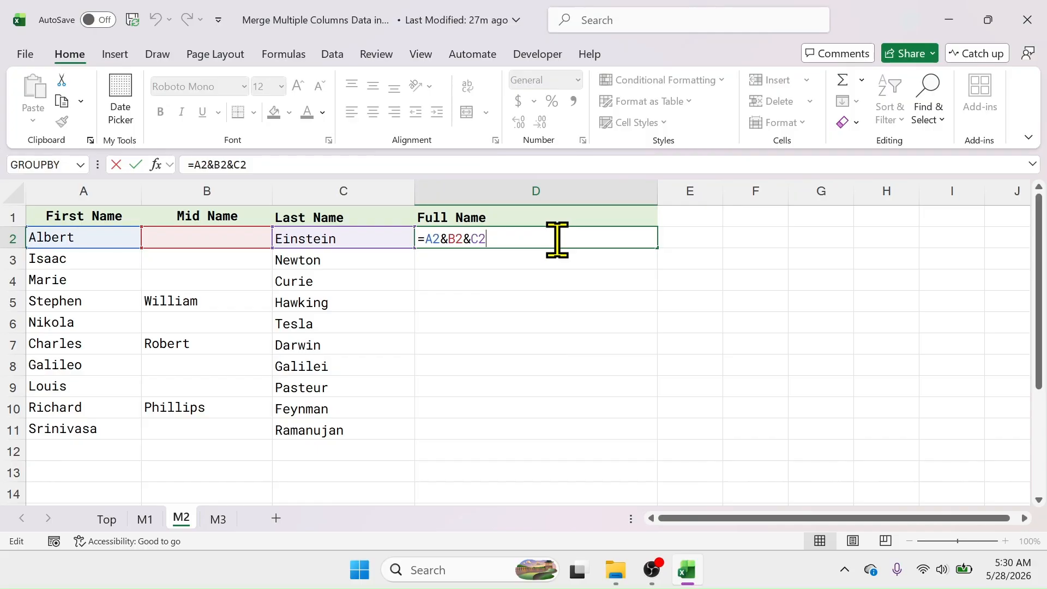
pyautogui.click(447, 238)
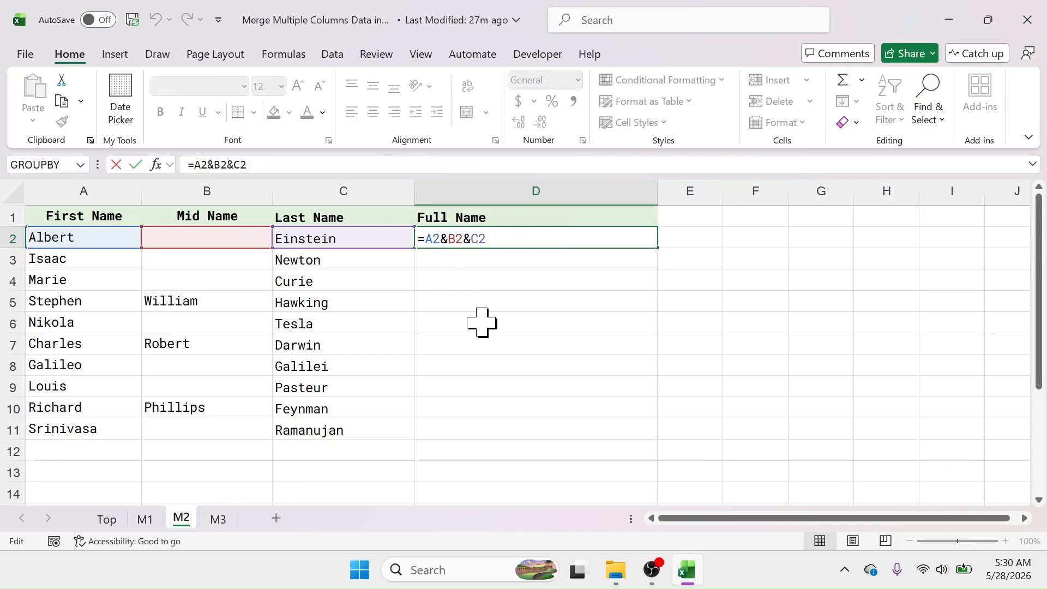
pyautogui.write('"')
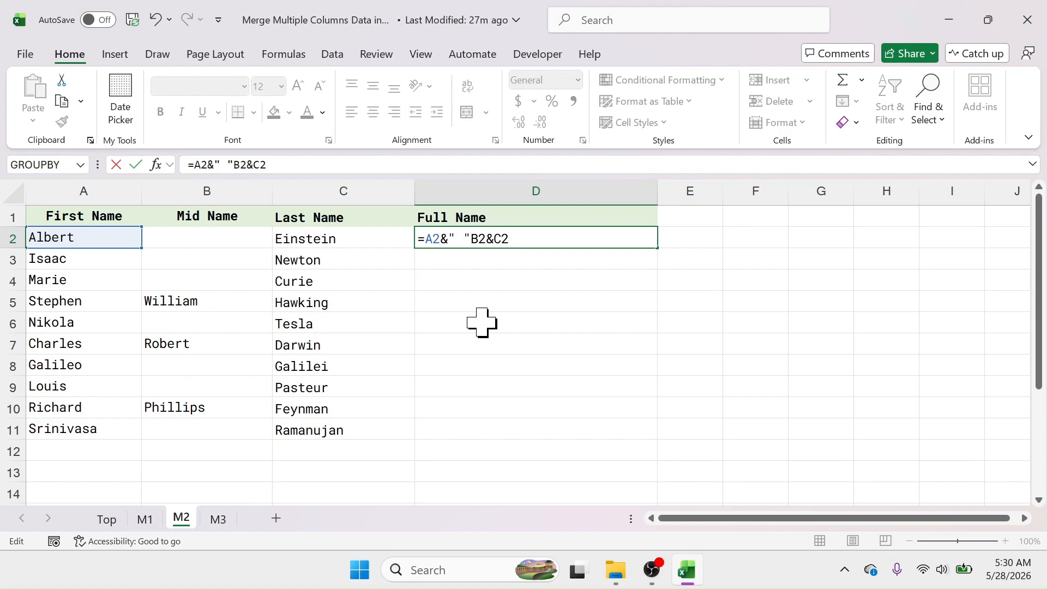
pyautogui.write(' "&')
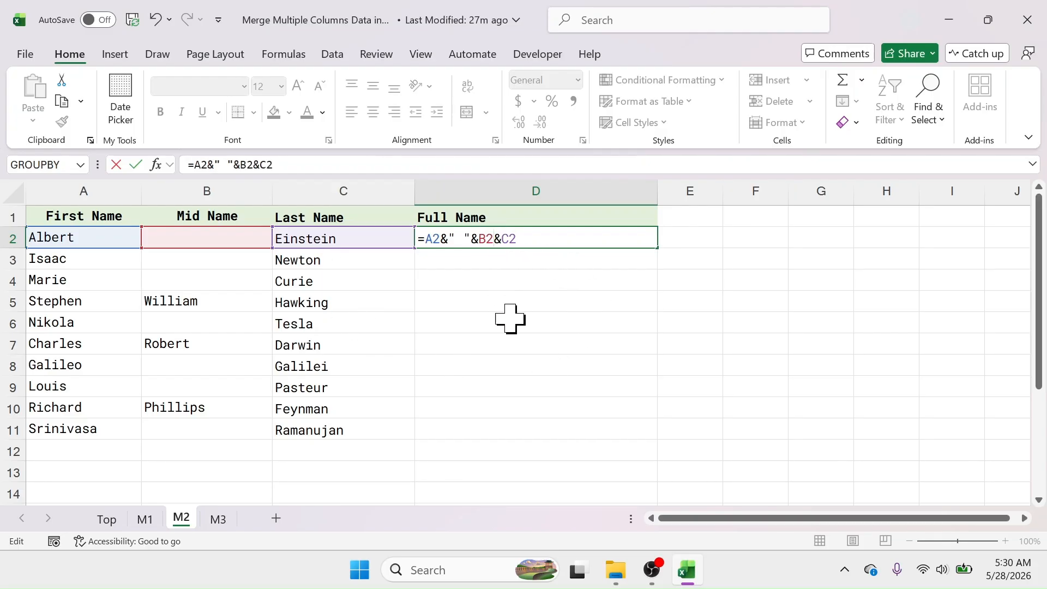
pyautogui.write('&')
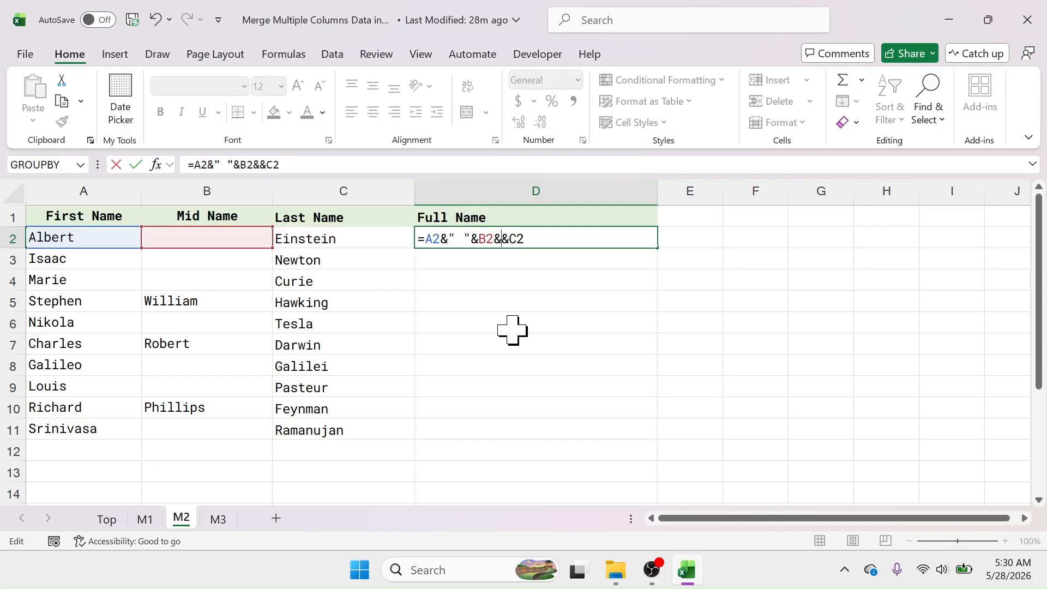
pyautogui.write('" "')
pyautogui.press('Return')
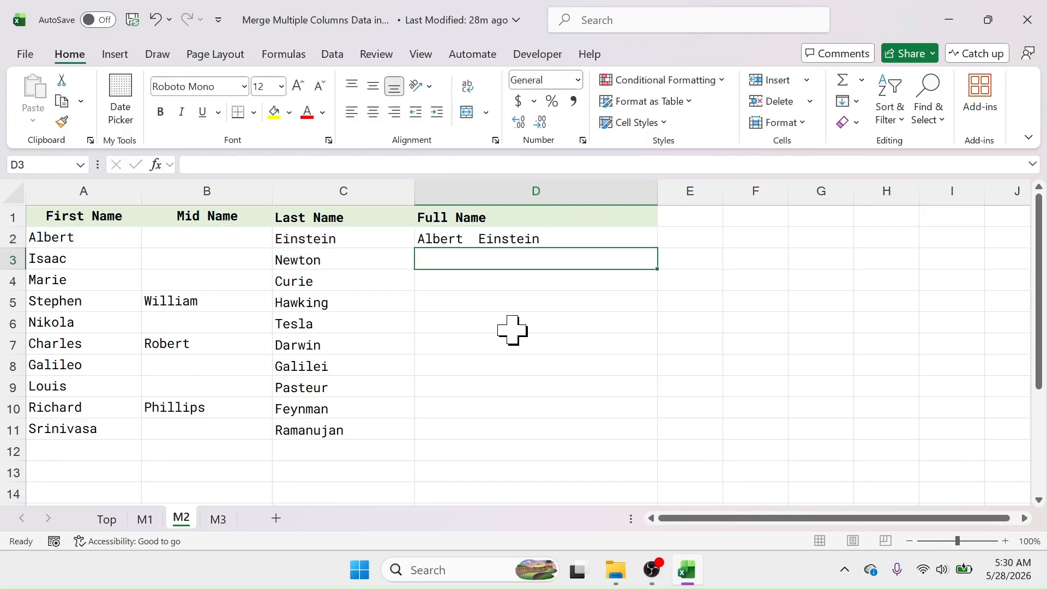
# Fill the spaced formula from D2 down through D11 and check rows with and without middle names
pyautogui.click(492, 241)
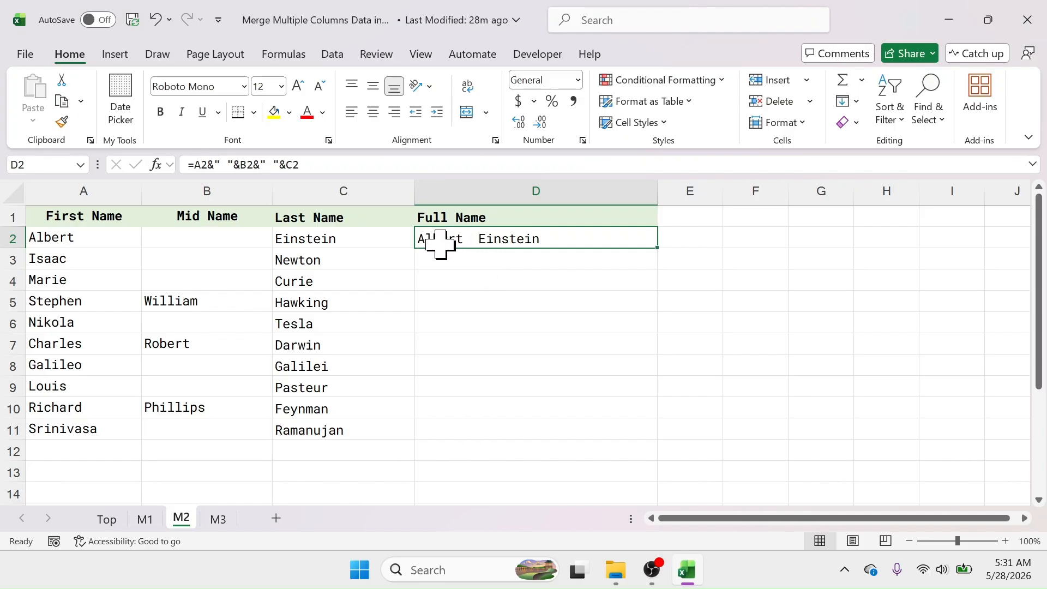
pyautogui.moveTo(656, 249); pyautogui.dragTo(646, 433)
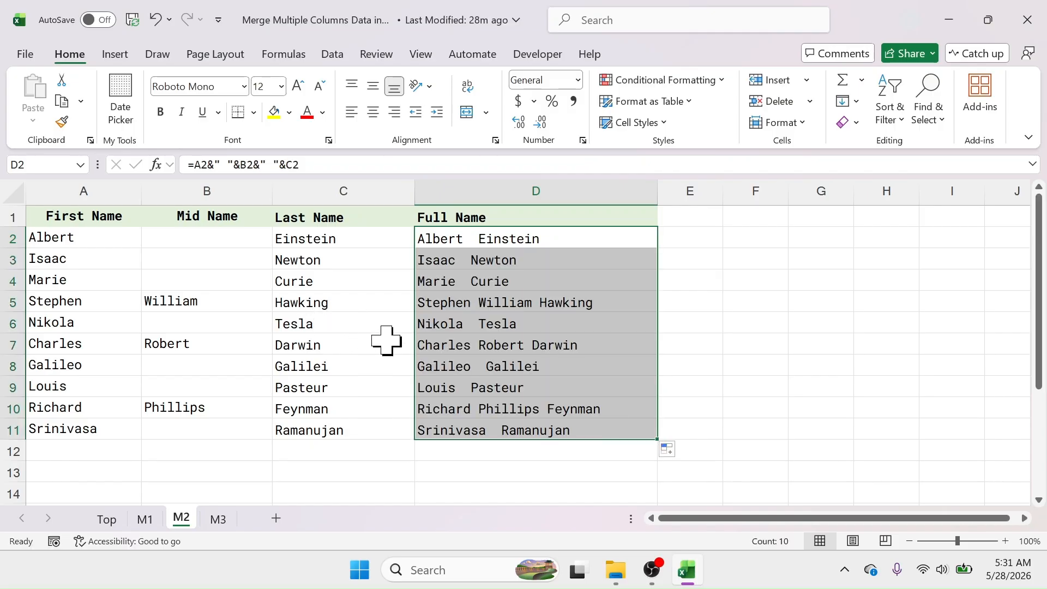
pyautogui.click(77, 306)
pyautogui.click(163, 300)
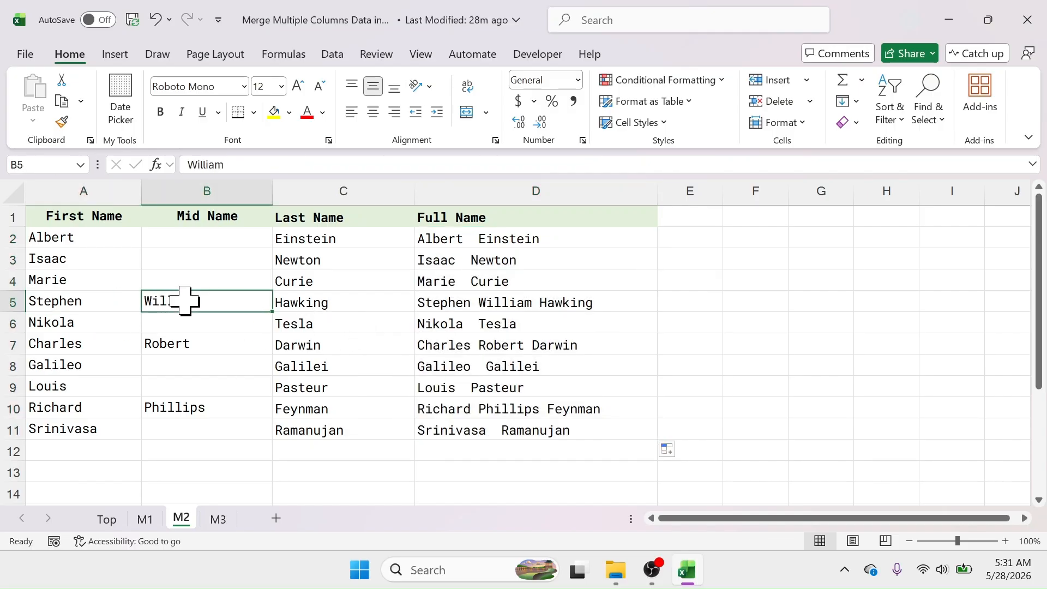
pyautogui.click(303, 303)
pyautogui.click(460, 300)
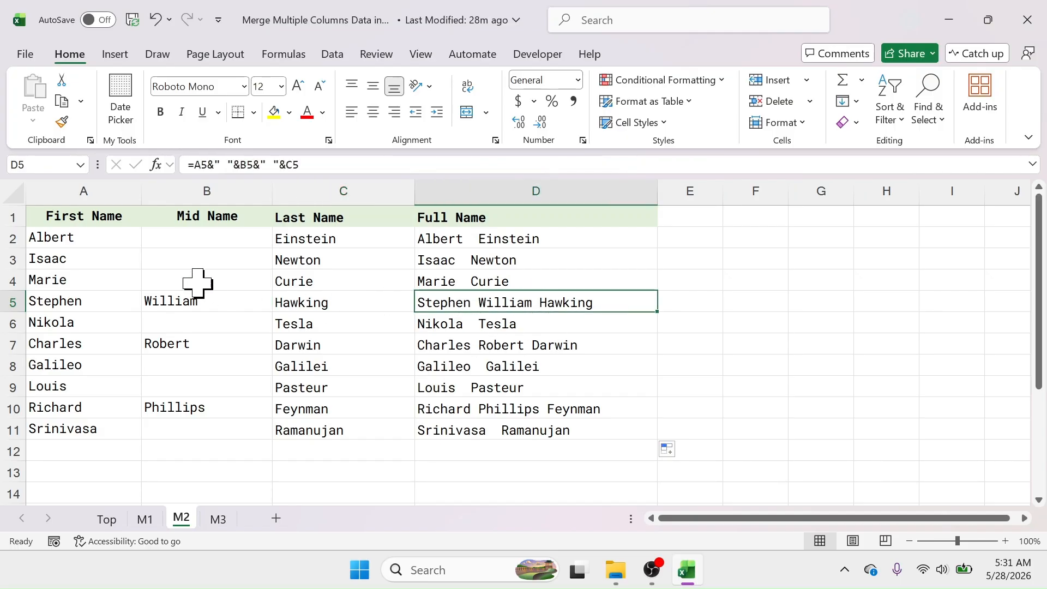
pyautogui.click(66, 260)
pyautogui.click(284, 265)
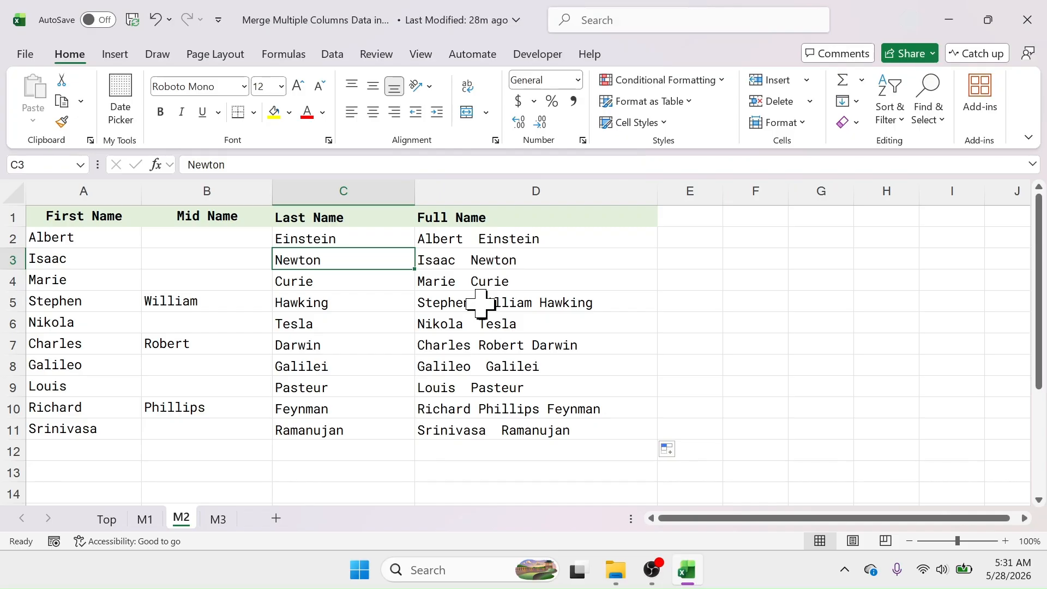
# Wrap the D2 formula in TRIM, making it =TRIM(A2&" "&B2&" "&C2), to remove extra spaces
pyautogui.click(562, 239)
pyautogui.doubleClick(563, 240)
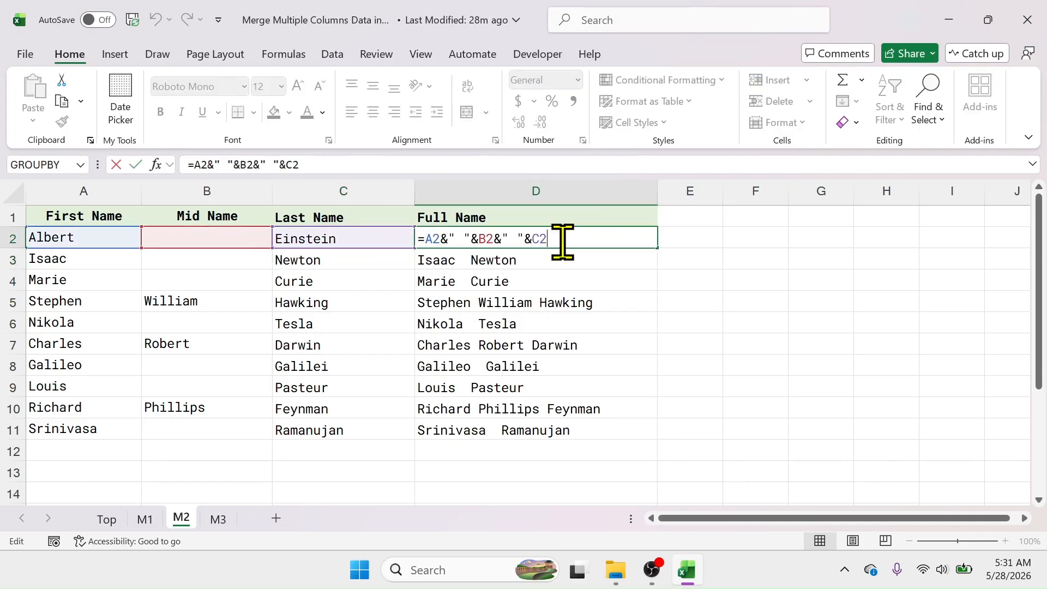
pyautogui.click(425, 237)
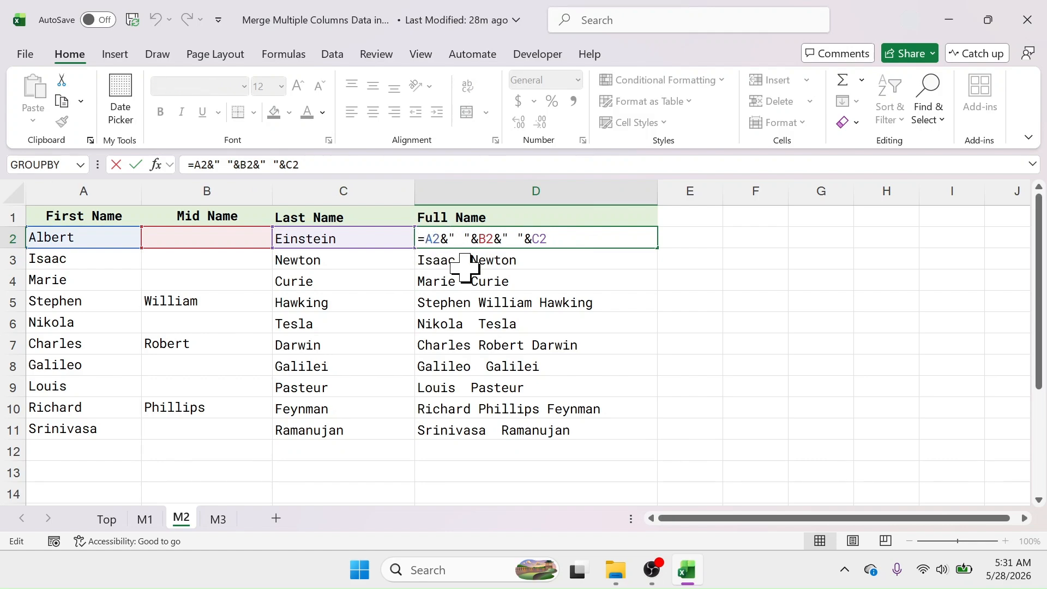
pyautogui.write('TRIM')
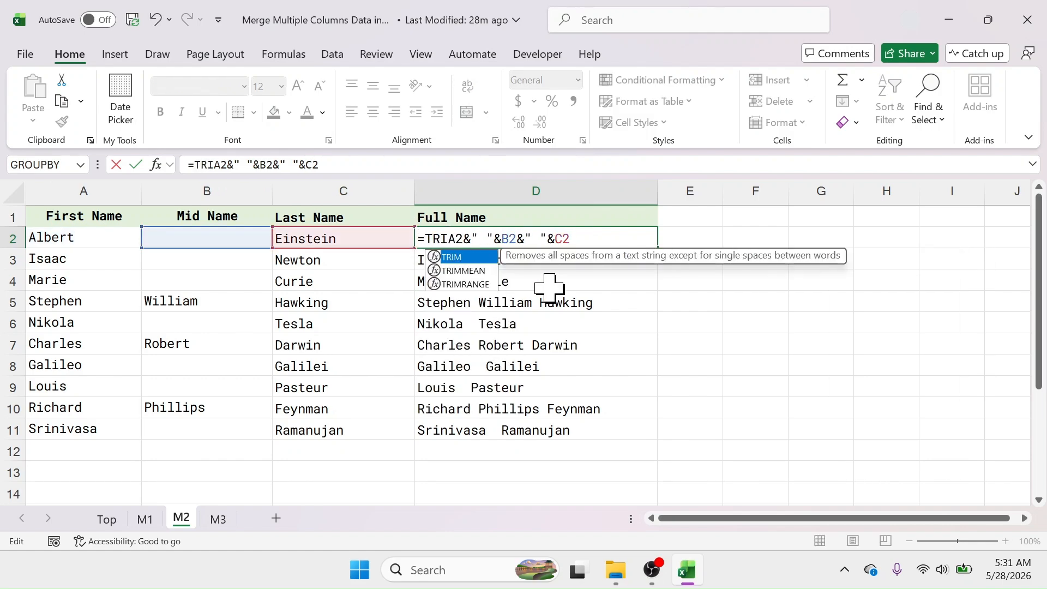
pyautogui.write('(')
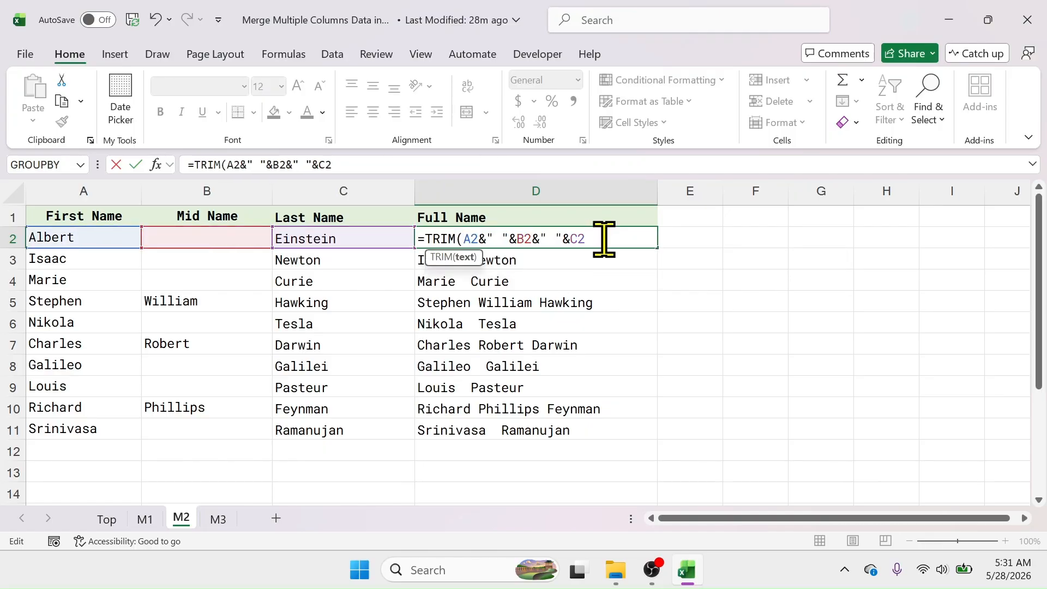
pyautogui.write(')')
pyautogui.press('Return')
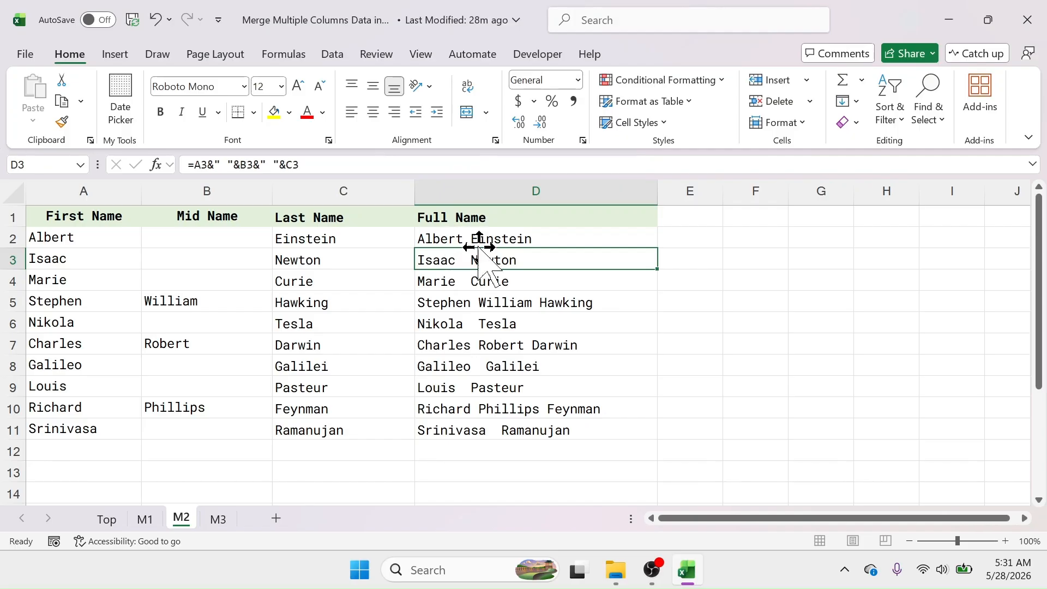
# Fill the TRIM formula from D2 down through D11
pyautogui.click(520, 239)
pyautogui.moveTo(656, 249); pyautogui.dragTo(642, 432)
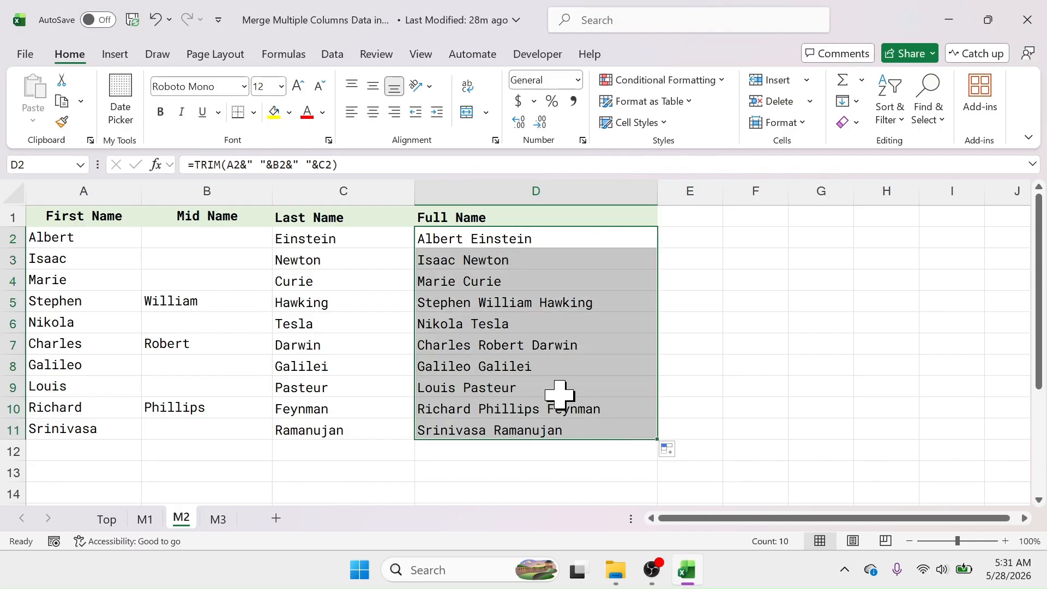
pyautogui.click(477, 324)
pyautogui.click(458, 281)
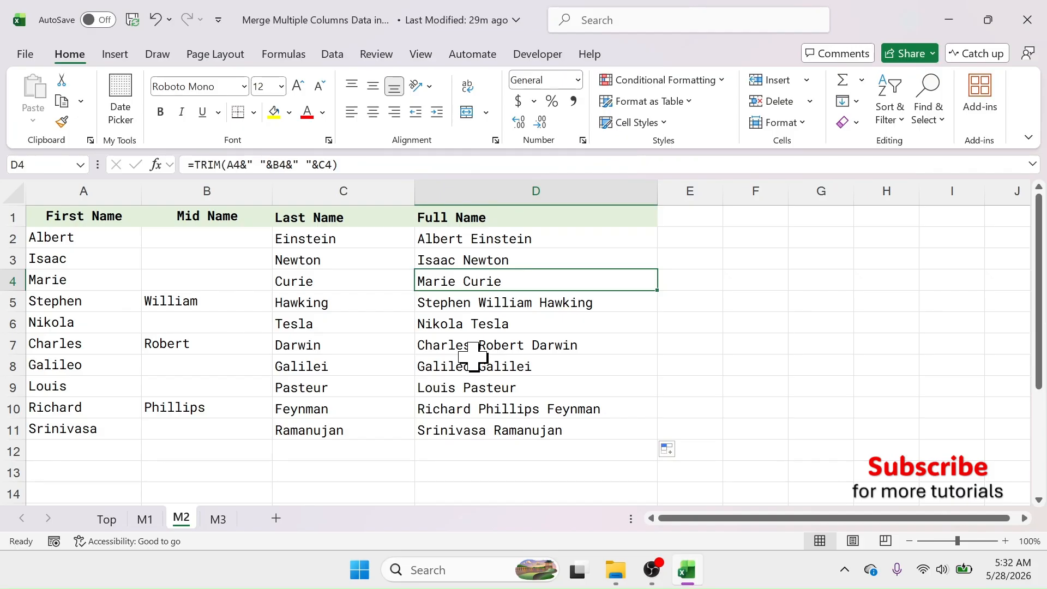
# Open sheet M3 and review the Company Name, Location and Email ID columns to be merged
pyautogui.click(221, 521)
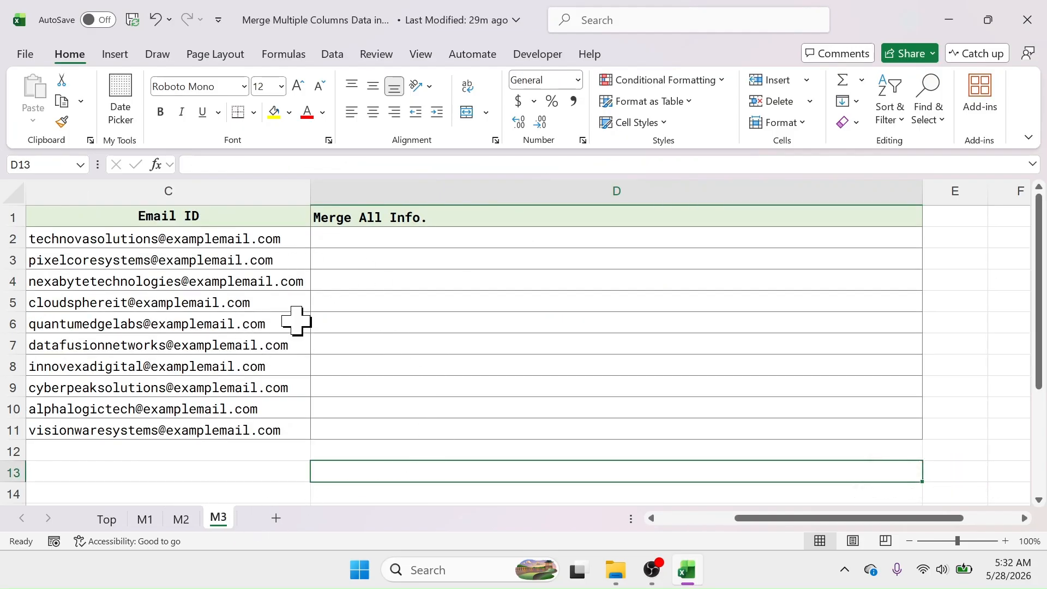
pyautogui.click(191, 521)
pyautogui.moveTo(75, 215); pyautogui.dragTo(382, 431)
pyautogui.click(697, 240)
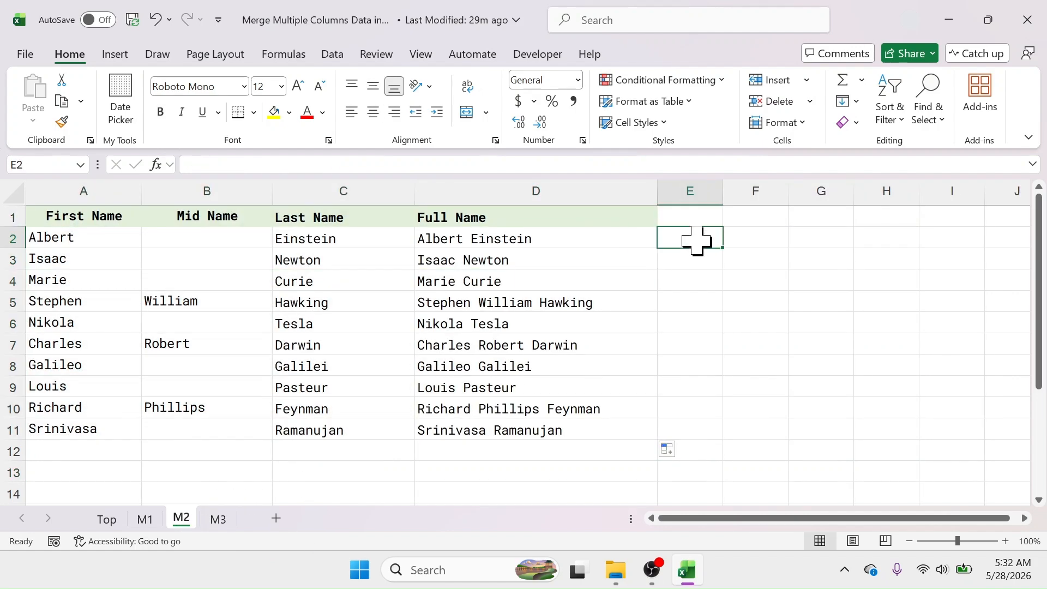
pyautogui.click(217, 519)
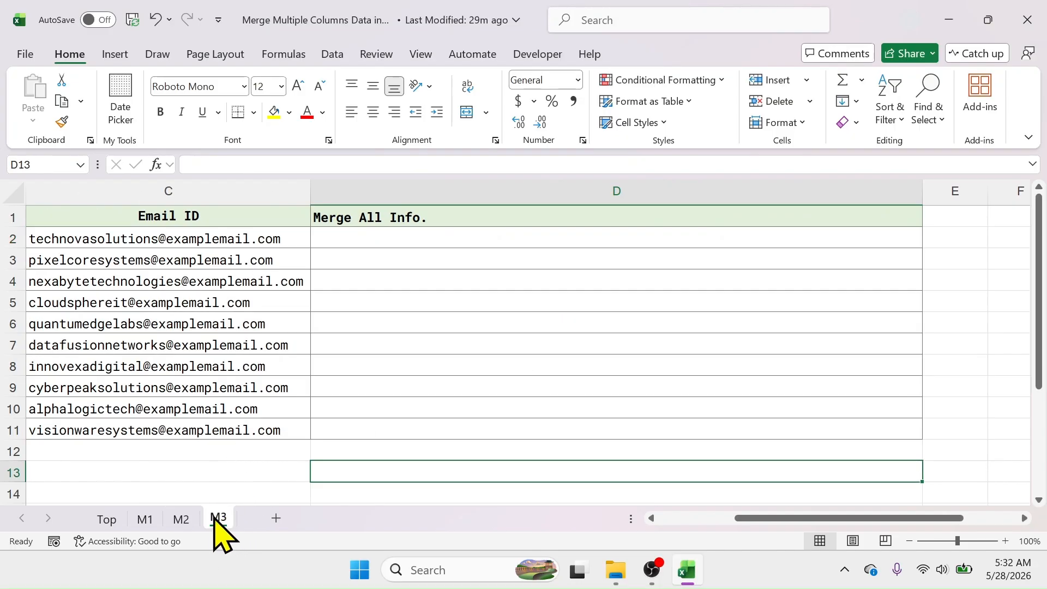
pyautogui.moveTo(796, 518); pyautogui.dragTo(731, 537)
pyautogui.click(120, 190)
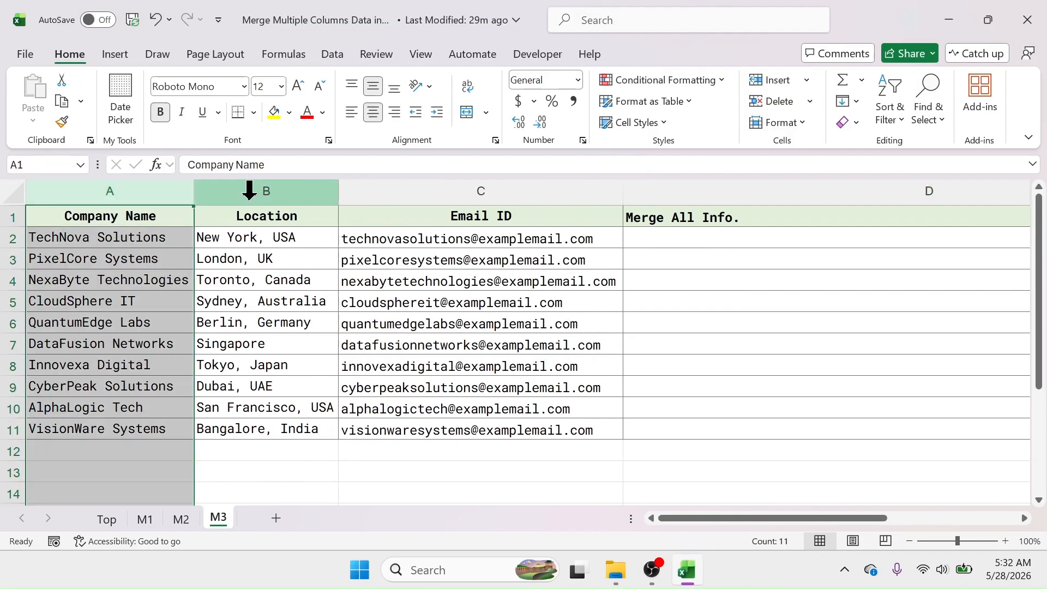
pyautogui.click(273, 191)
pyautogui.click(484, 188)
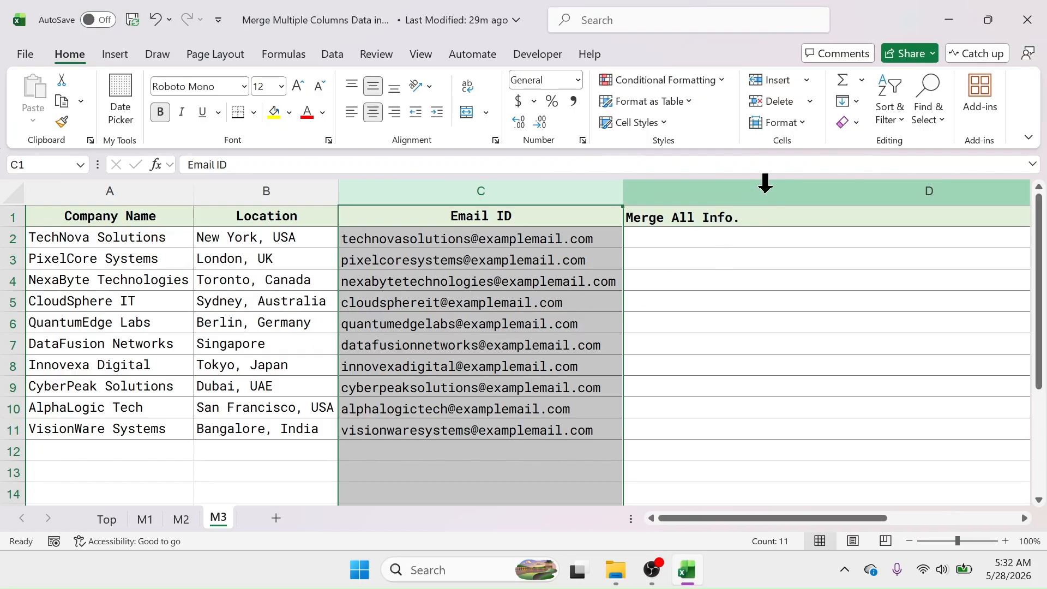
# In D2, enter =TEXTJOIN(" - ",TRUE,A2:C2) to join company, location and email with a dash delimiter
pyautogui.click(764, 188)
pyautogui.press('Down')
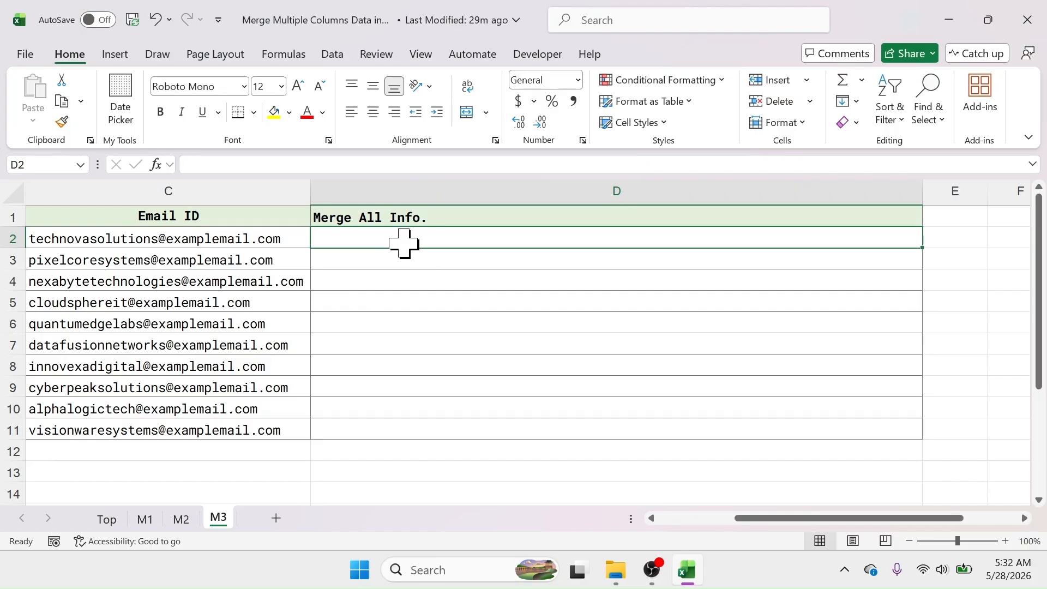
pyautogui.write('=T')
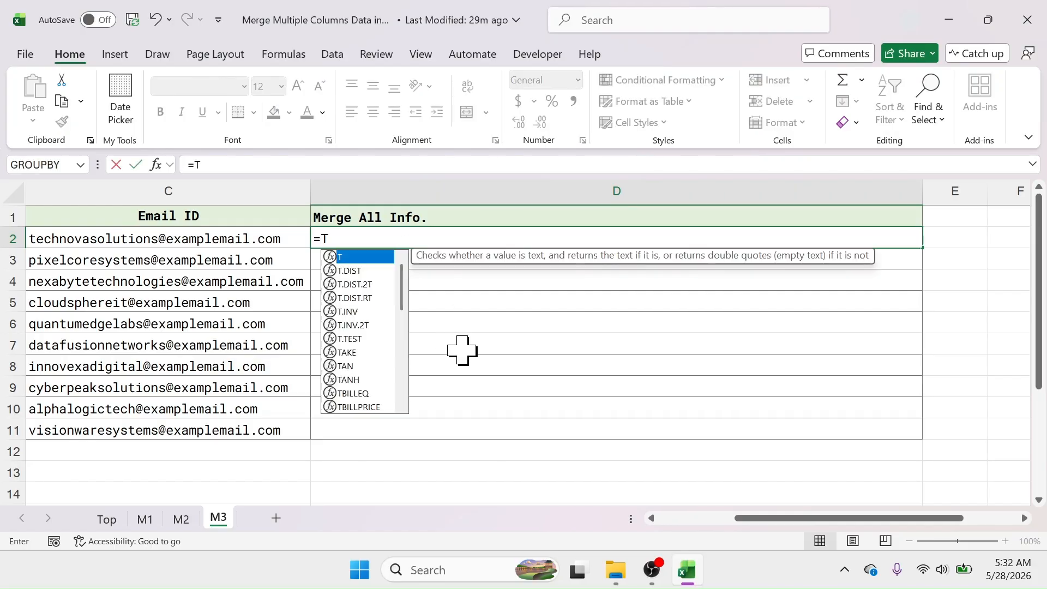
pyautogui.write('EXTJOIN')
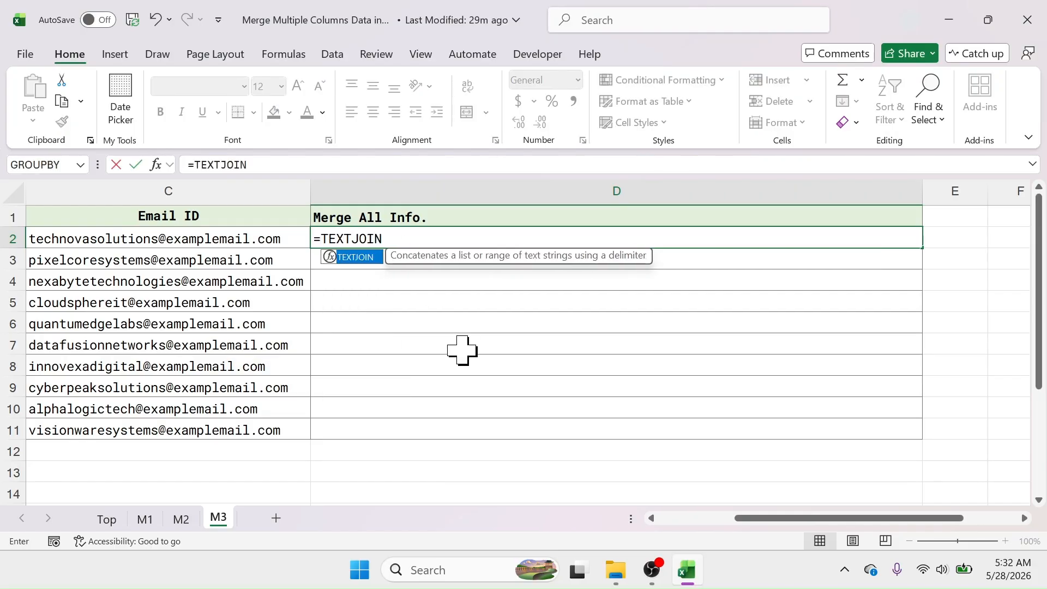
pyautogui.write('(" -')
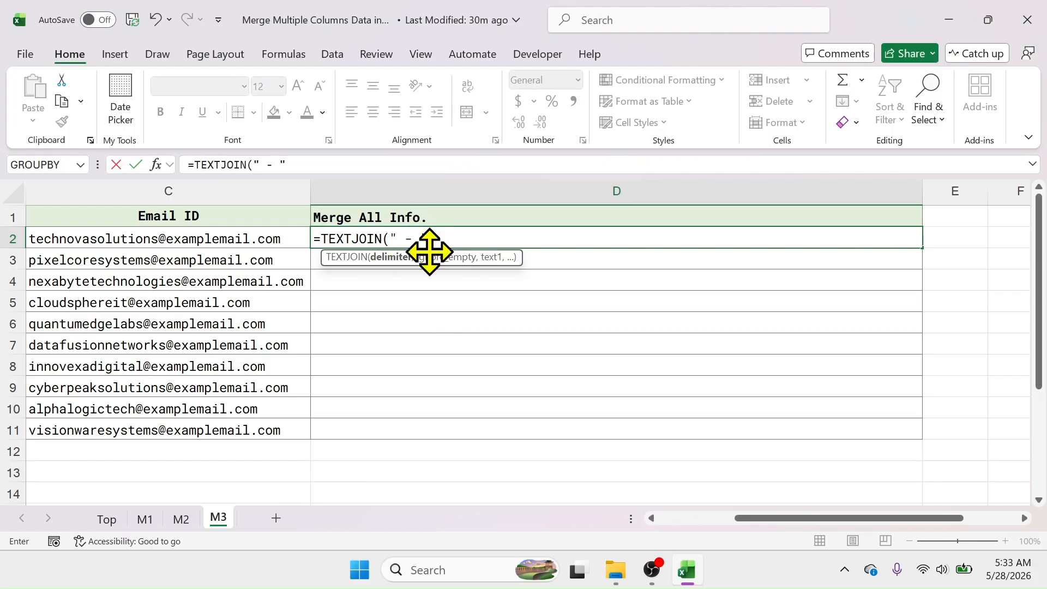
pyautogui.write(',')
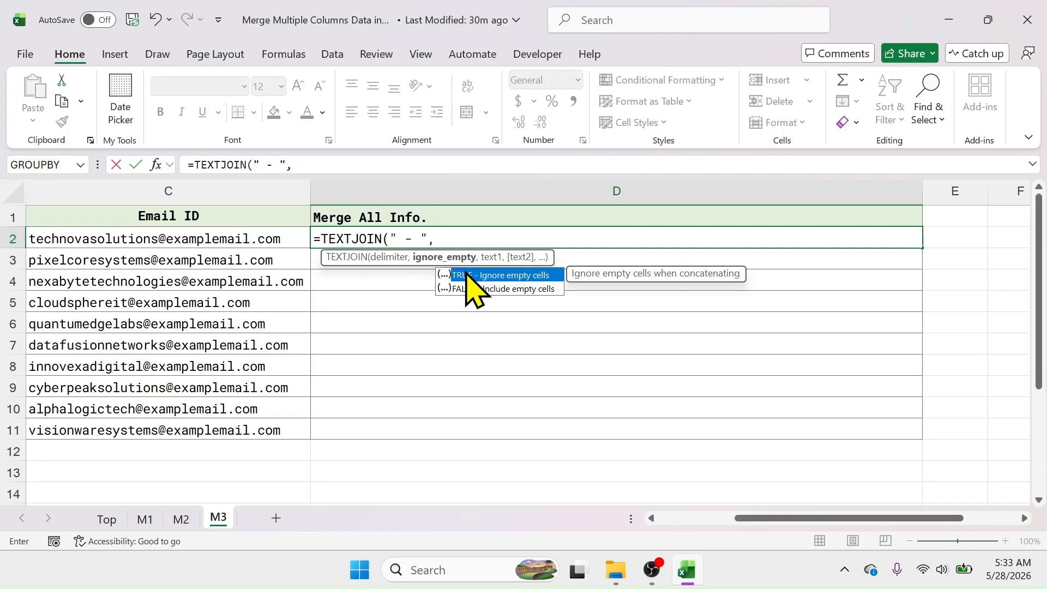
pyautogui.press('Tab')
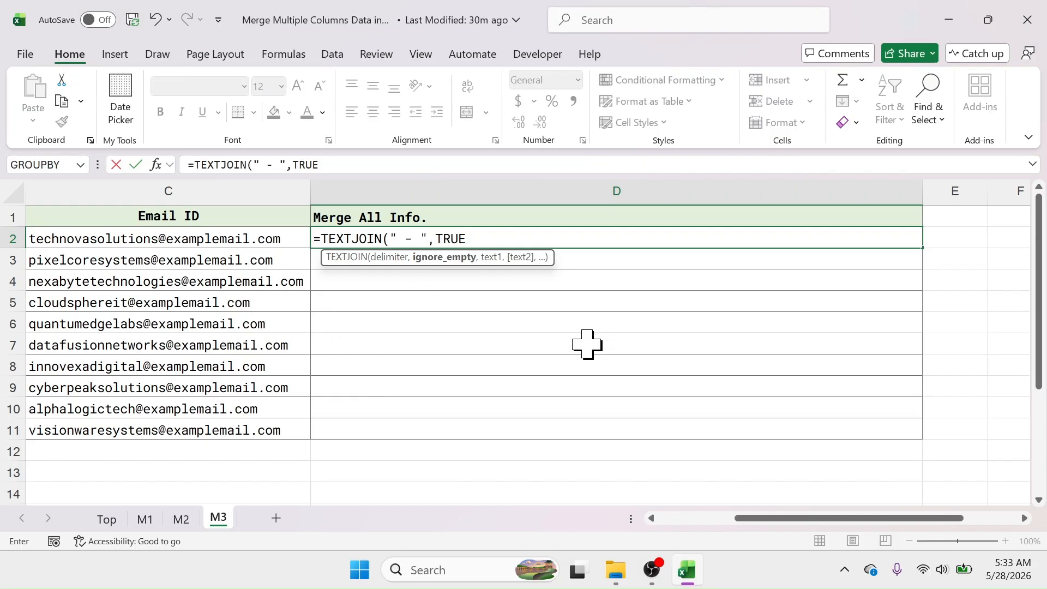
pyautogui.write(',')
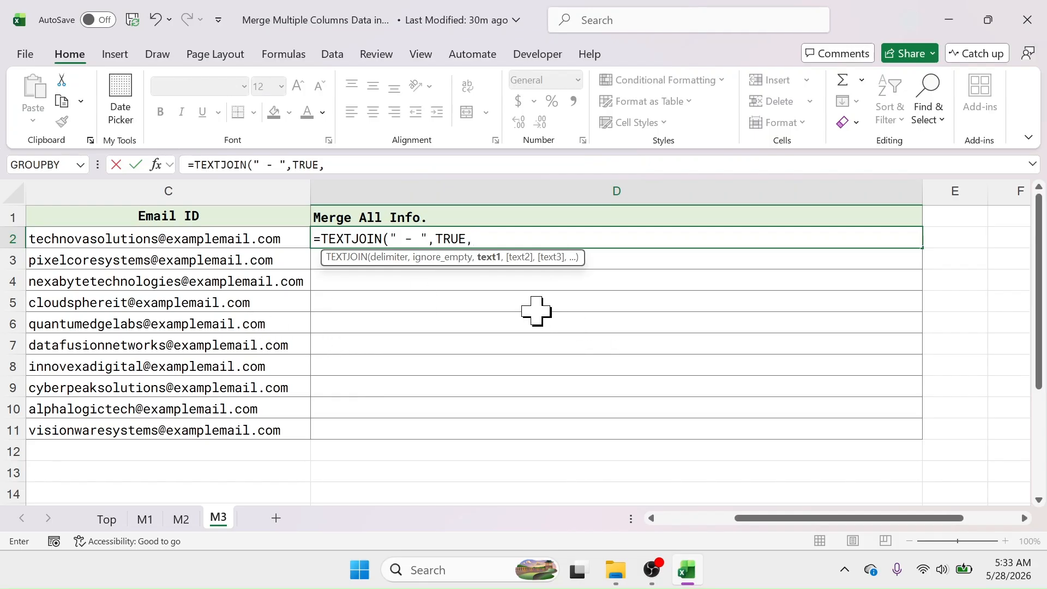
pyautogui.moveTo(774, 518); pyautogui.dragTo(656, 526)
pyautogui.moveTo(112, 238); pyautogui.dragTo(433, 240)
pyautogui.write(')')
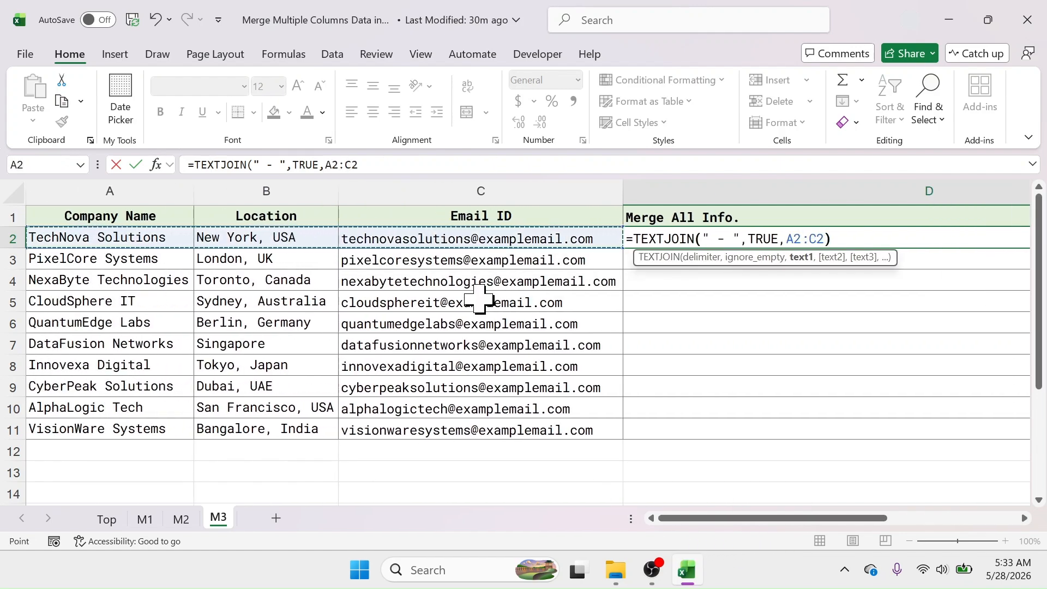
pyautogui.press('Return')
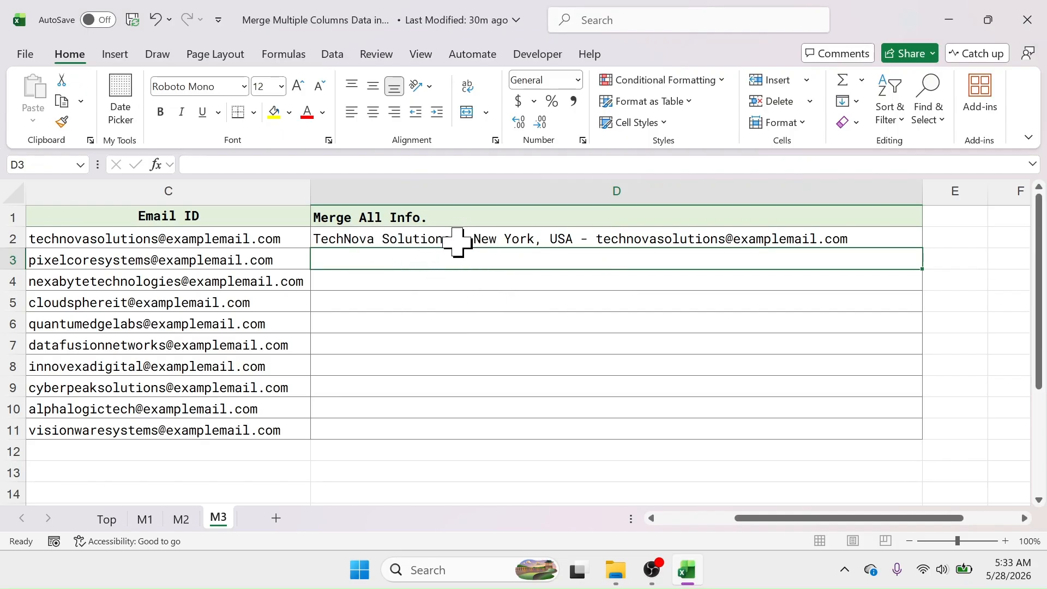
# Fill the TEXTJOIN formula from D2 down through D11
pyautogui.click(731, 238)
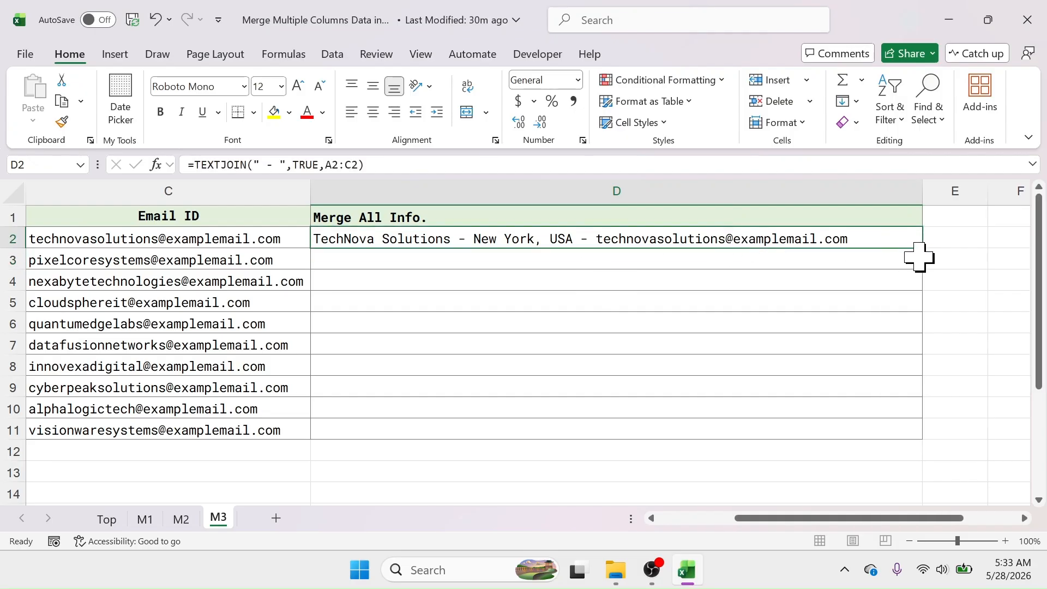
pyautogui.moveTo(923, 246); pyautogui.dragTo(907, 439)
pyautogui.click(715, 465)
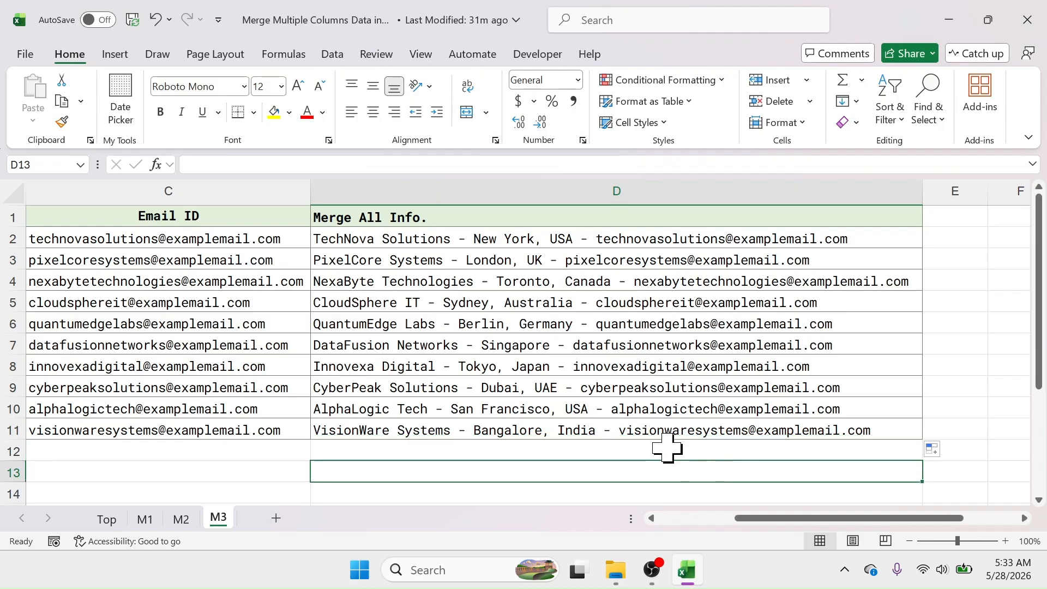
pyautogui.click(421, 238)
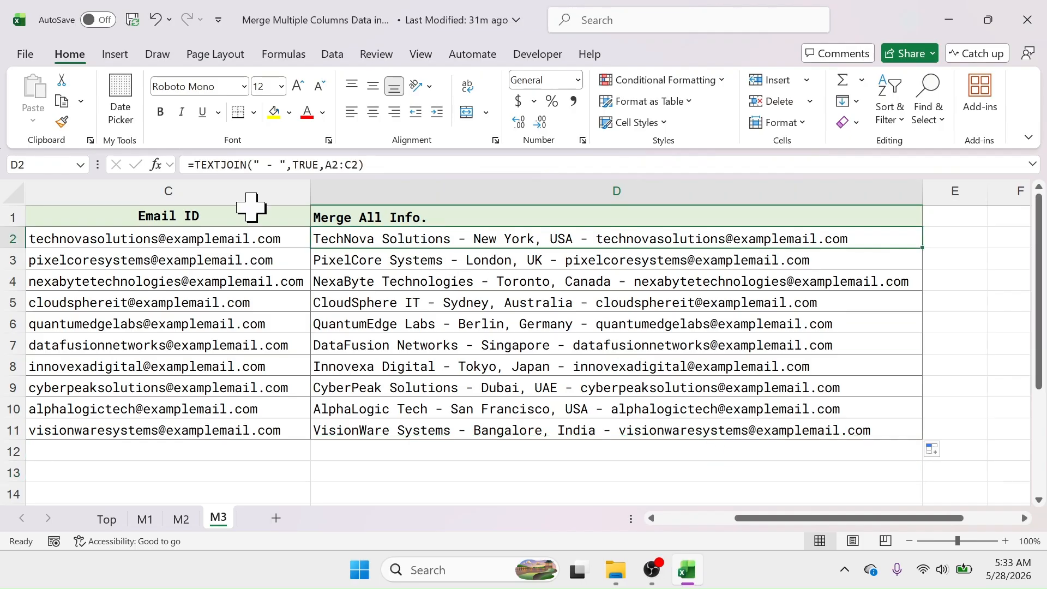
# On sheet M2, enter =TEXTJOIN(" ",TRUE,A2:C2) in E2 to join first, middle and last names with spaces
pyautogui.click(181, 519)
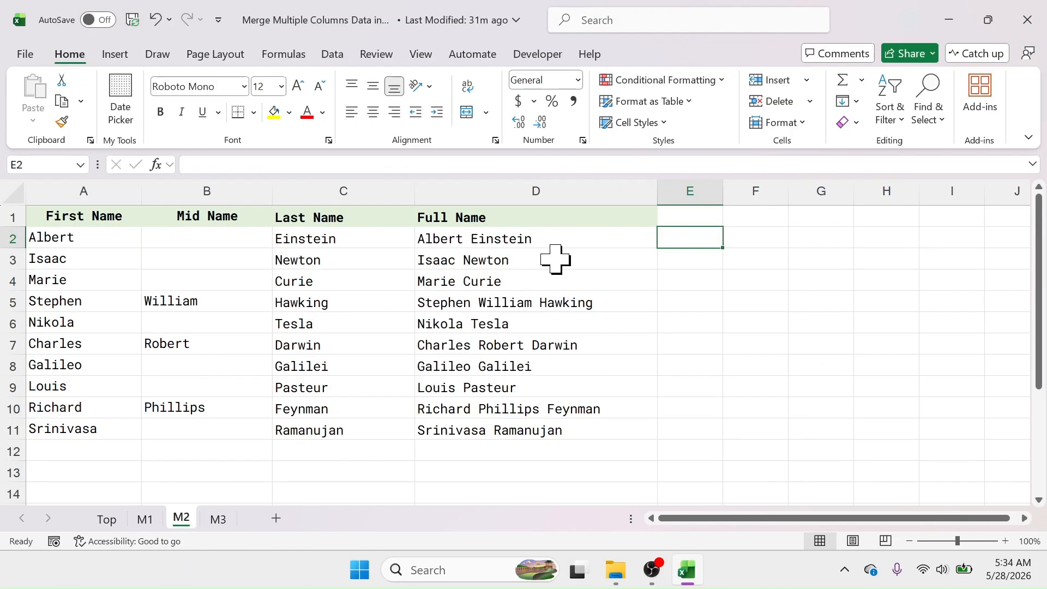
pyautogui.click(467, 236)
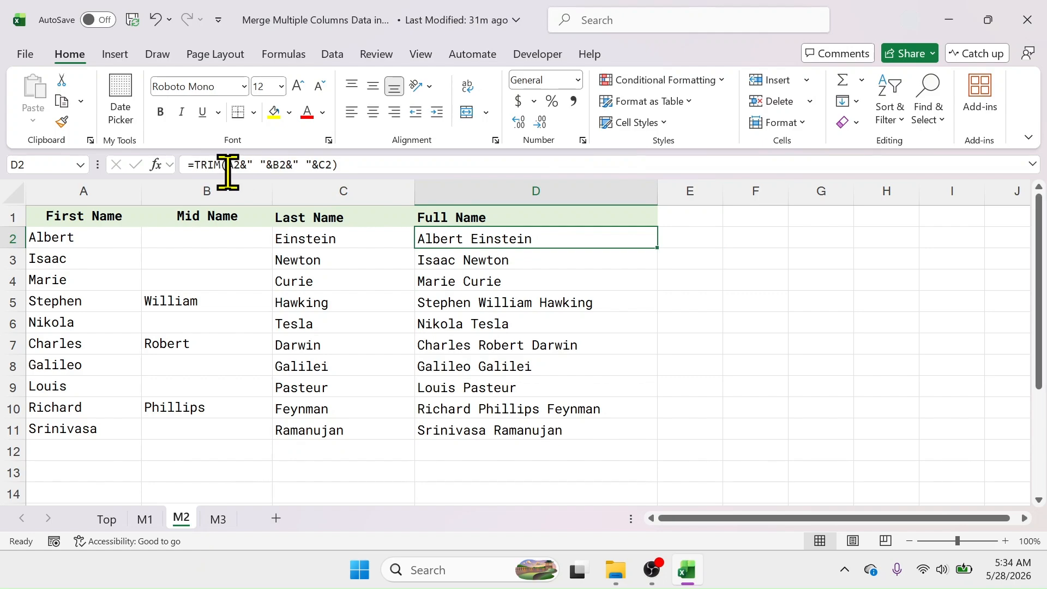
pyautogui.click(685, 241)
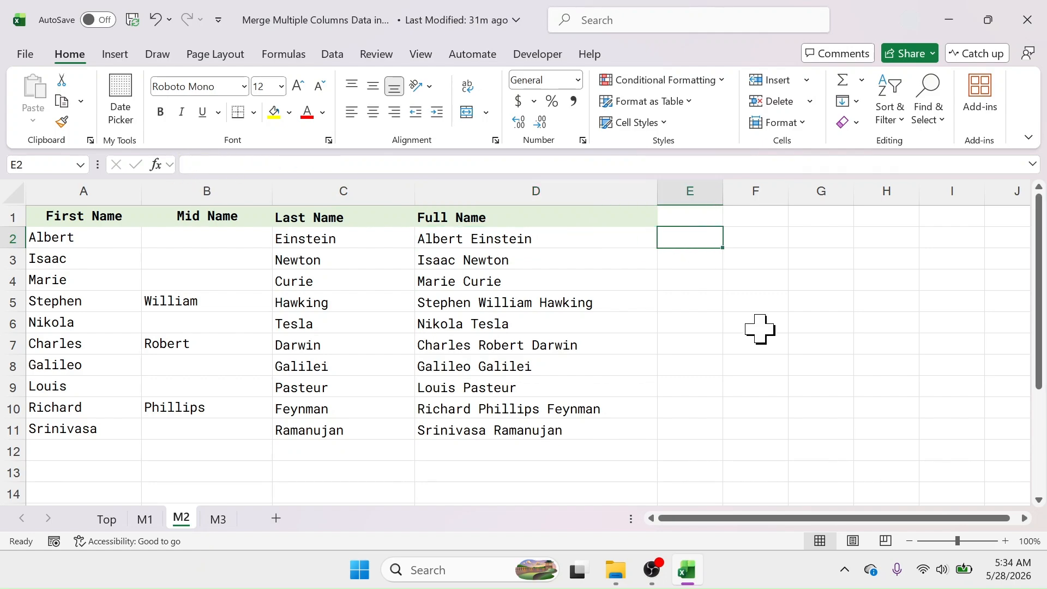
pyautogui.write('=TE')
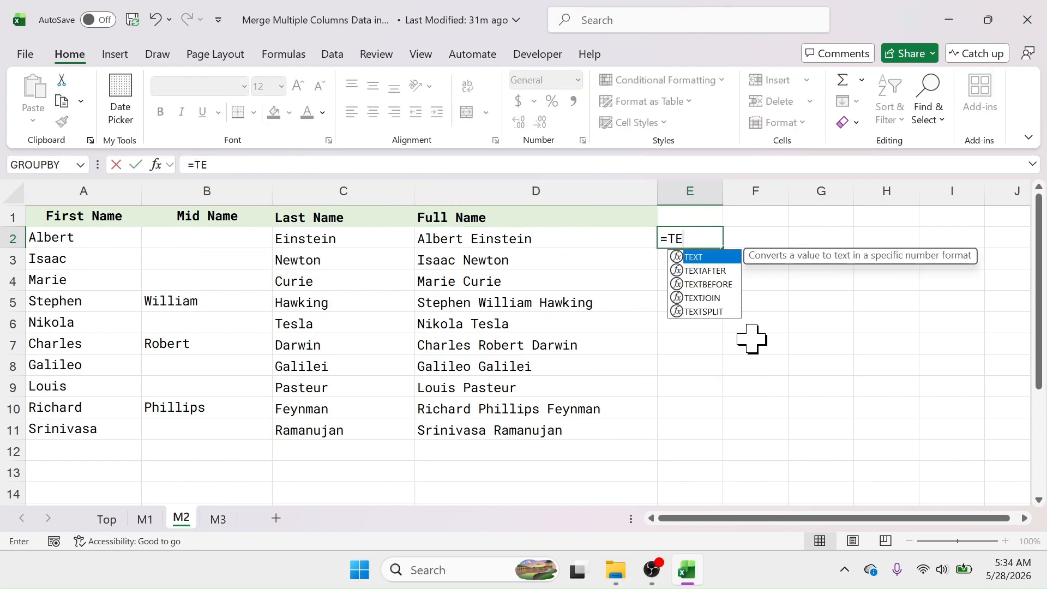
pyautogui.write('XTJOI')
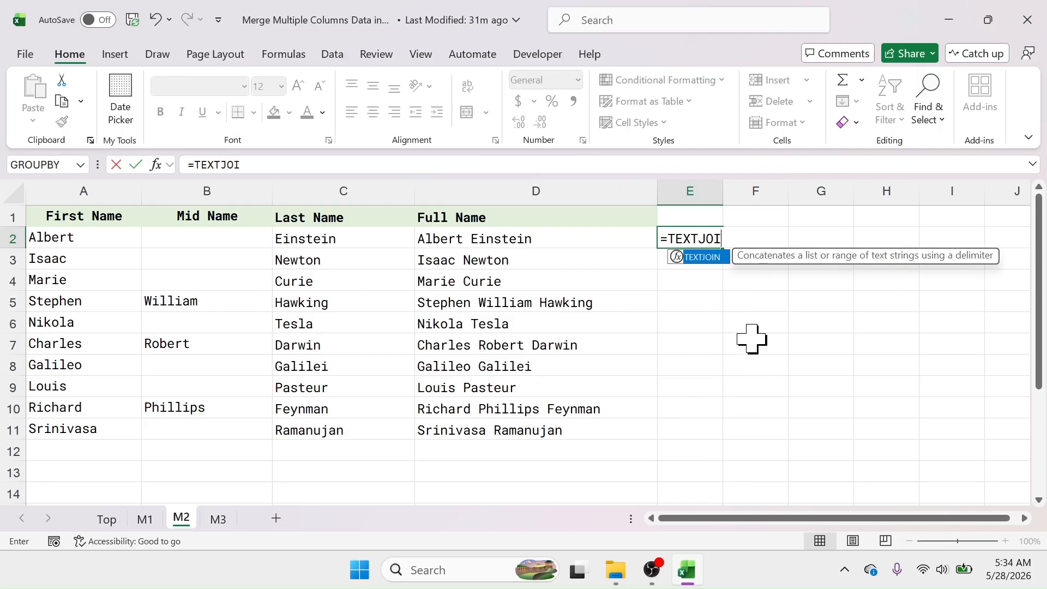
pyautogui.write('N(')
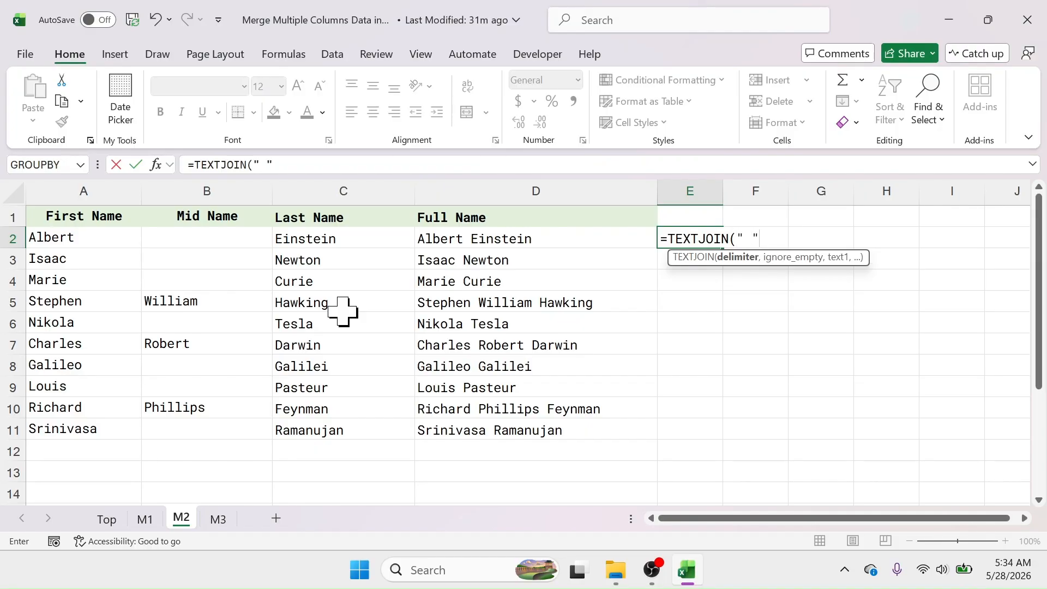
pyautogui.write(',')
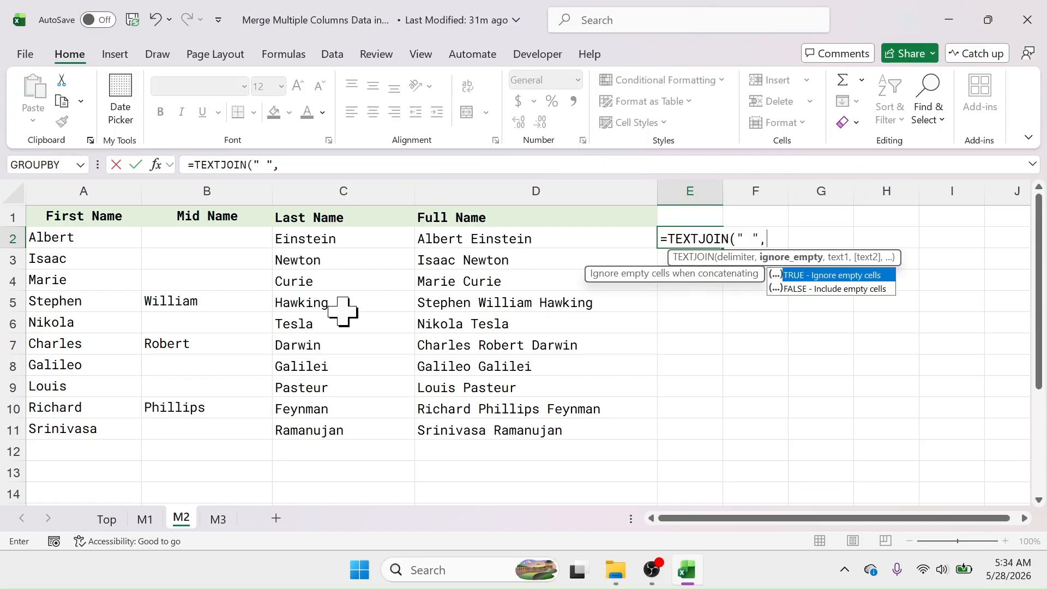
pyautogui.doubleClick(790, 279)
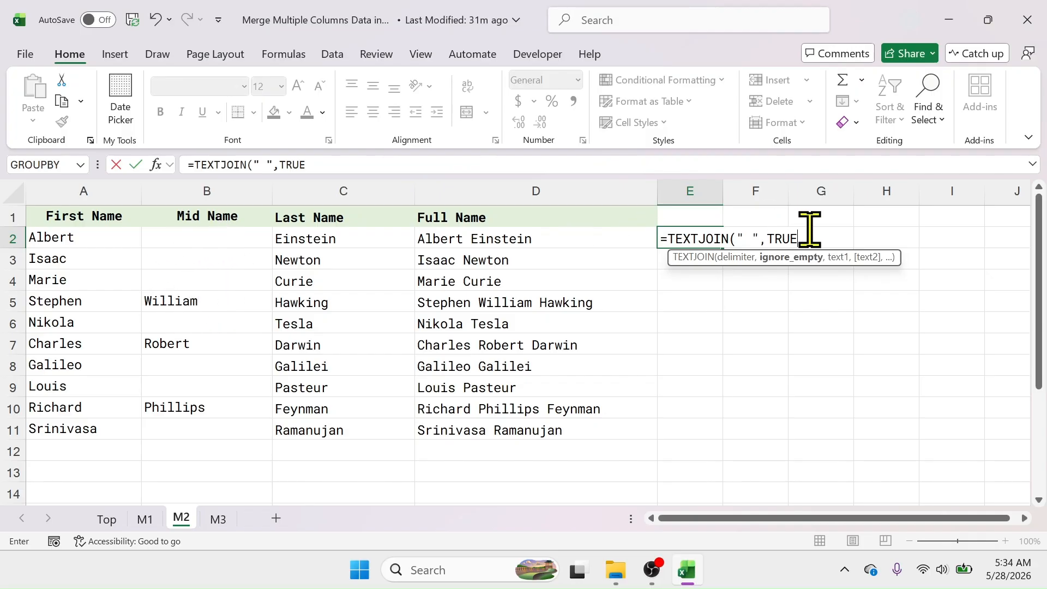
pyautogui.write(',')
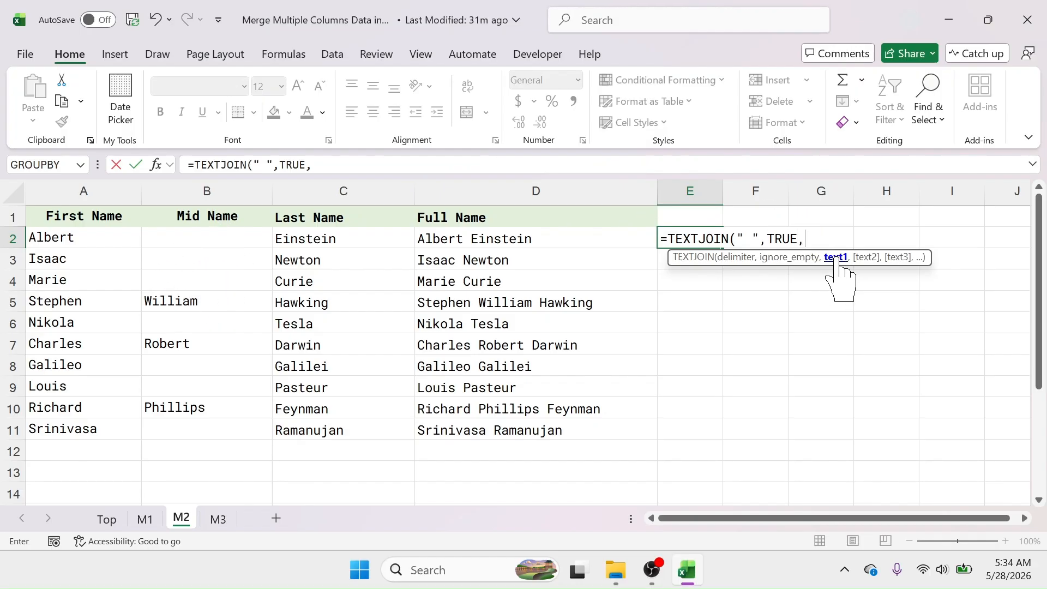
pyautogui.moveTo(76, 241); pyautogui.dragTo(319, 242)
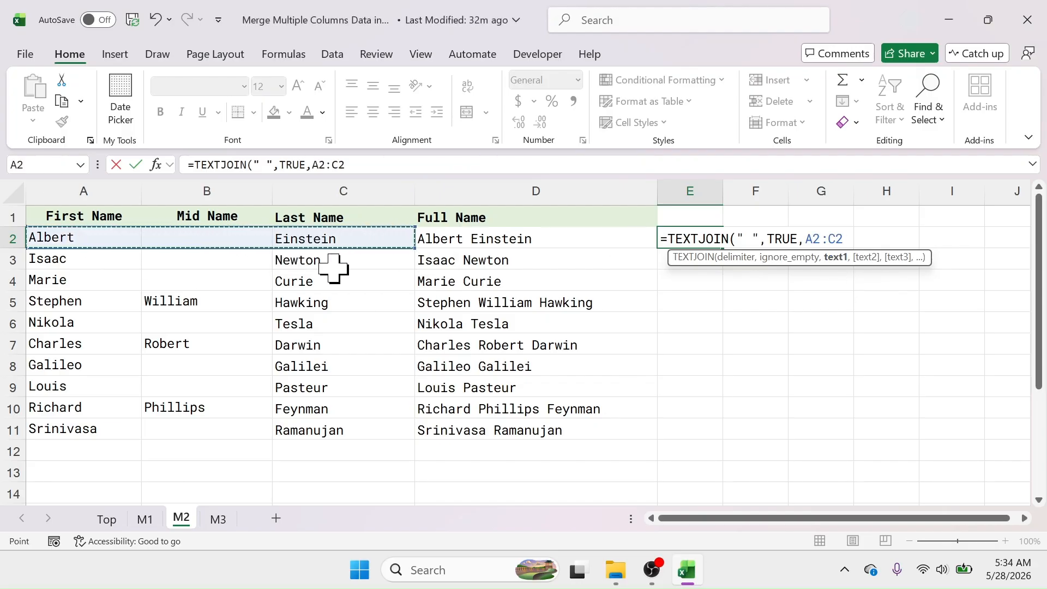
pyautogui.write(')')
pyautogui.press('Return')
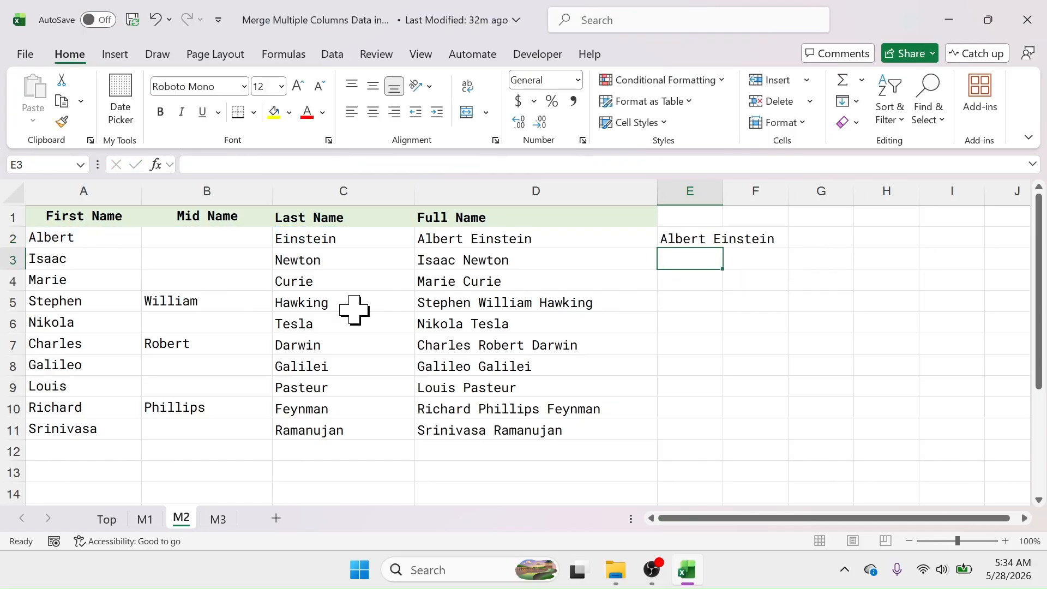
# Fill the TEXTJOIN formula from E2 down through E11, then return to the Top sheet
pyautogui.click(694, 241)
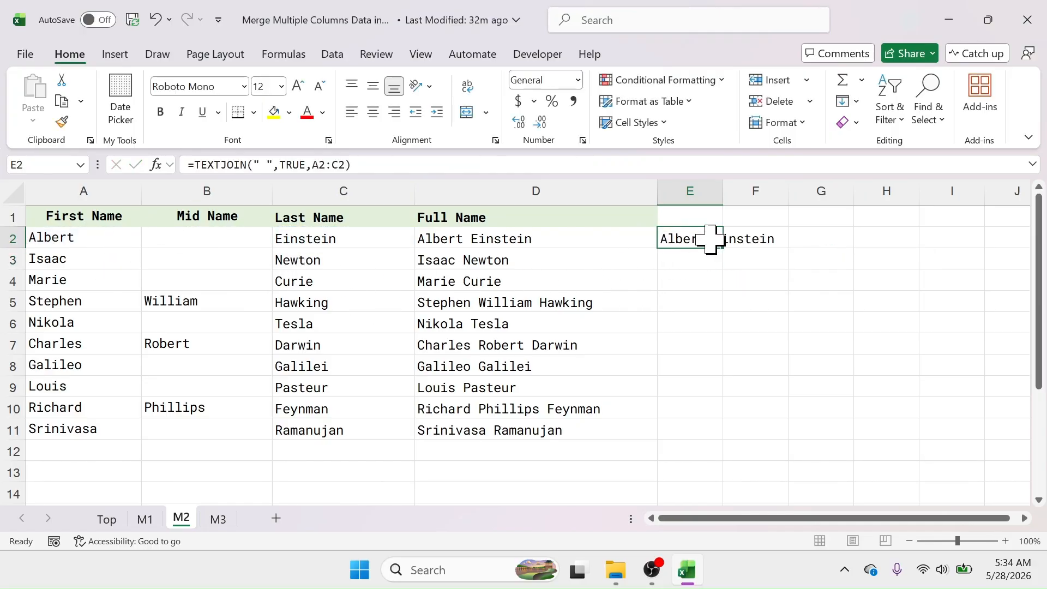
pyautogui.click(540, 242)
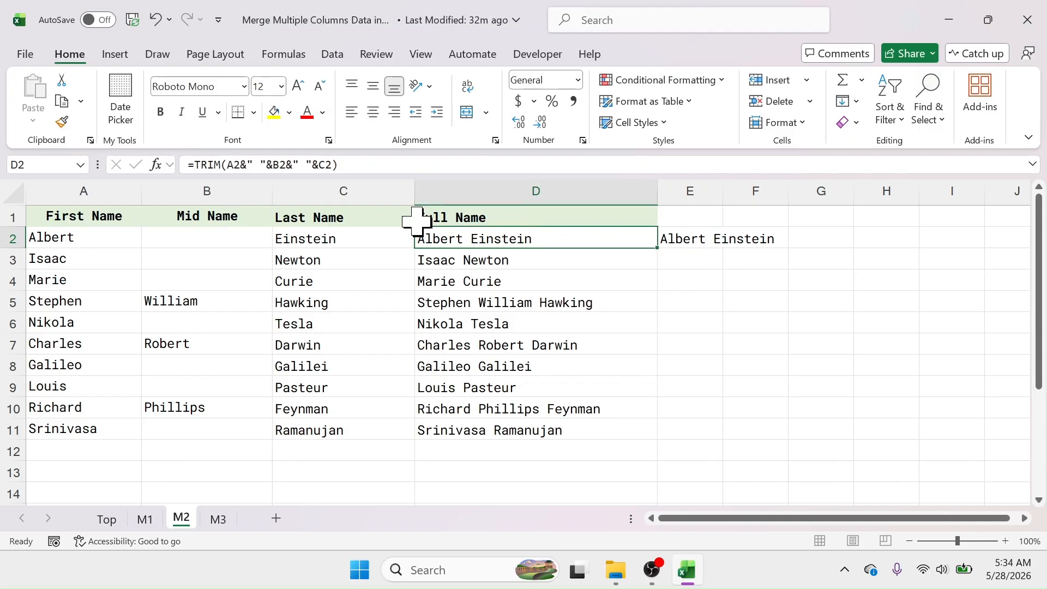
pyautogui.click(682, 240)
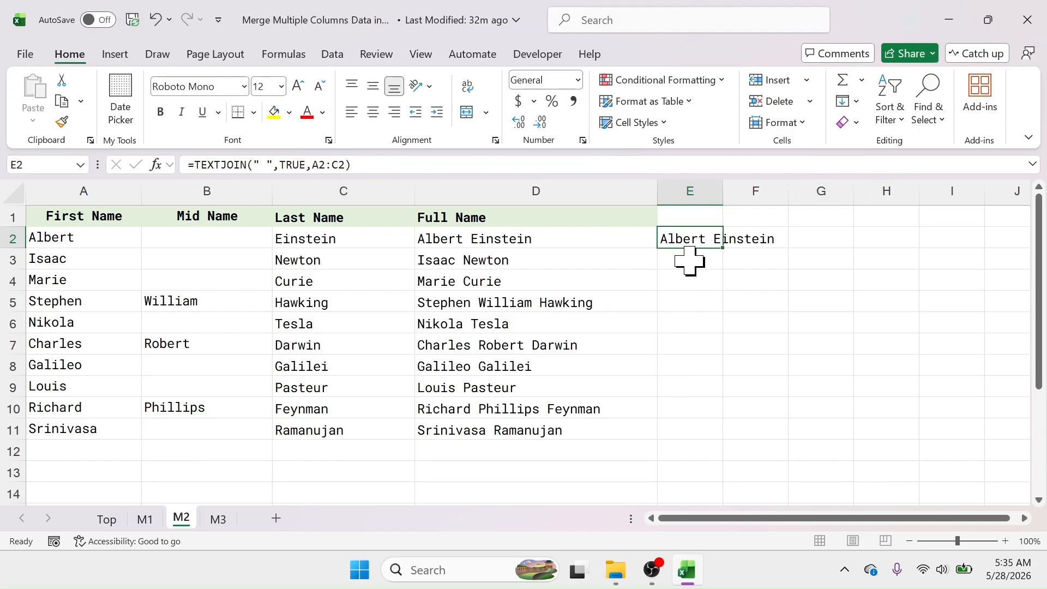
pyautogui.moveTo(723, 248); pyautogui.dragTo(714, 436)
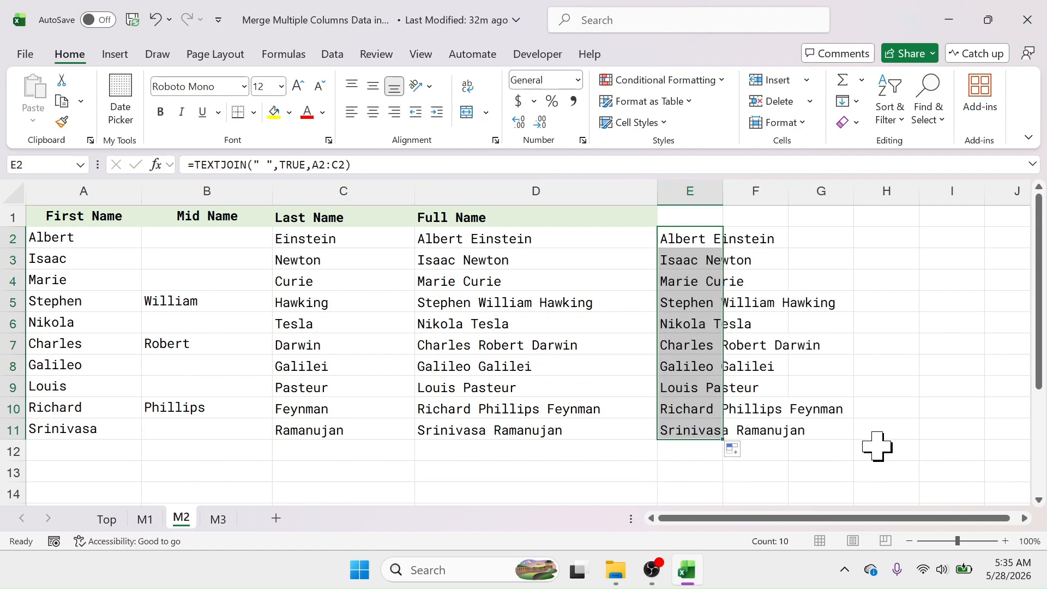
pyautogui.click(907, 331)
pyautogui.click(108, 520)
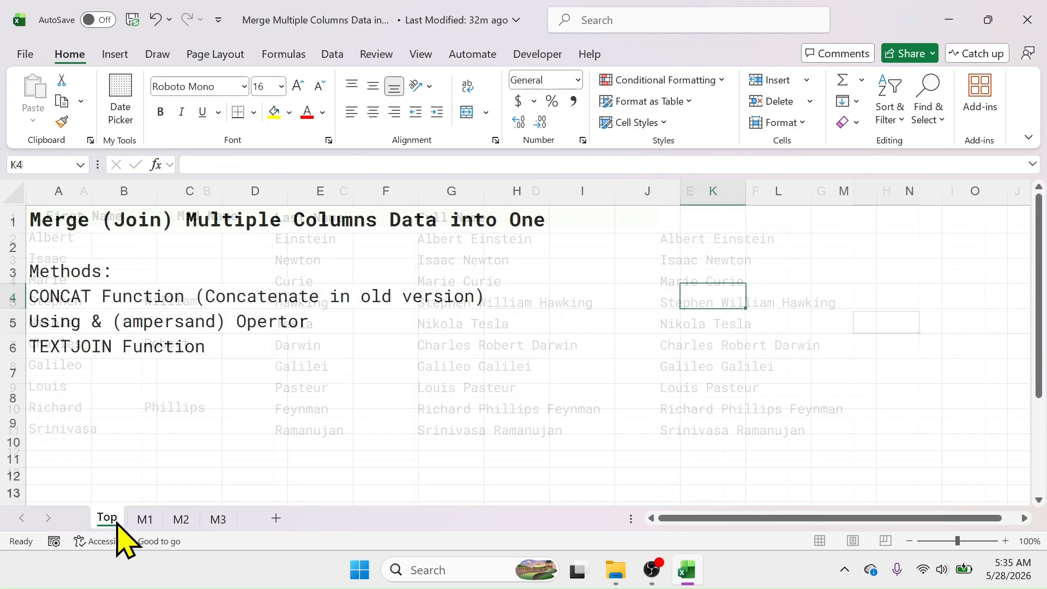